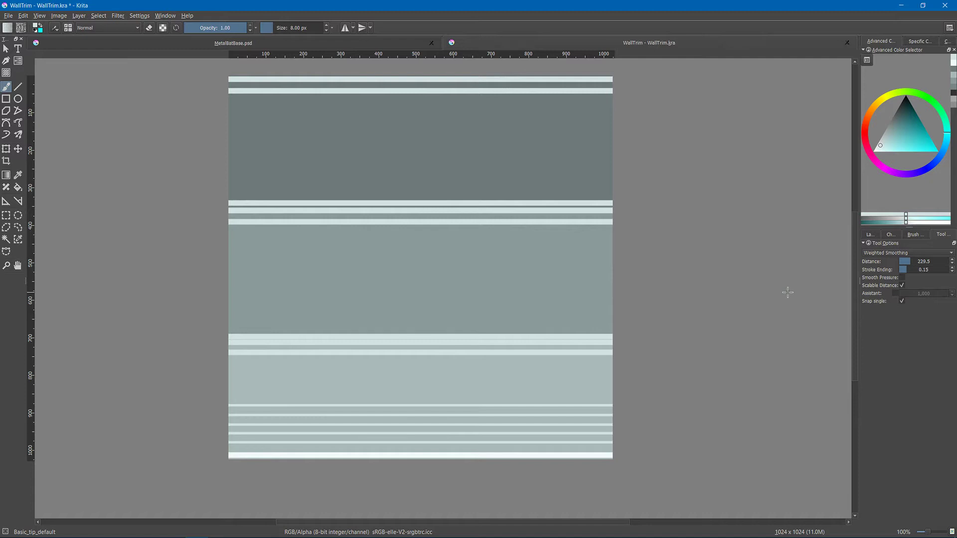
Try a freehand wavy line across the middle band and preview its tiling seam in wrap-around mode.
{"action": "left_click_drag", "start_coordinate": [226, 321], "coordinate": [623, 281]}
{"action": "key", "text": "ctrl+z"}
{"action": "mouse_move", "coordinate": [293, 298]}
{"action": "left_mouse_down"}
{"action": "mouse_move", "coordinate": [345, 261]}
{"action": "mouse_move", "coordinate": [375, 280]}
{"action": "mouse_move", "coordinate": [436, 255]}
{"action": "mouse_move", "coordinate": [453, 292]}
{"action": "mouse_move", "coordinate": [498, 263]}
{"action": "mouse_move", "coordinate": [504, 297]}
{"action": "mouse_move", "coordinate": [539, 261]}
{"action": "mouse_move", "coordinate": [543, 300]}
{"action": "left_mouse_up"}
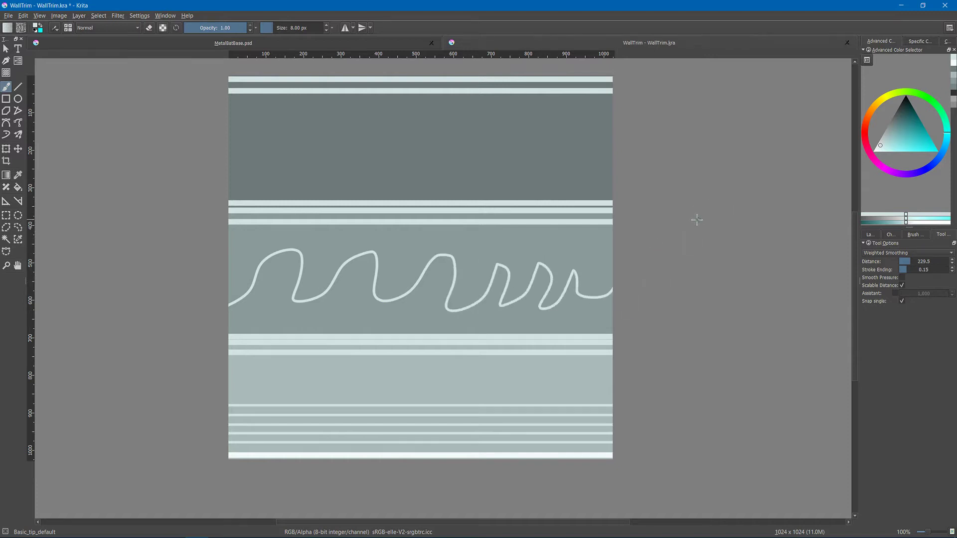
{"action": "key", "text": "w"}
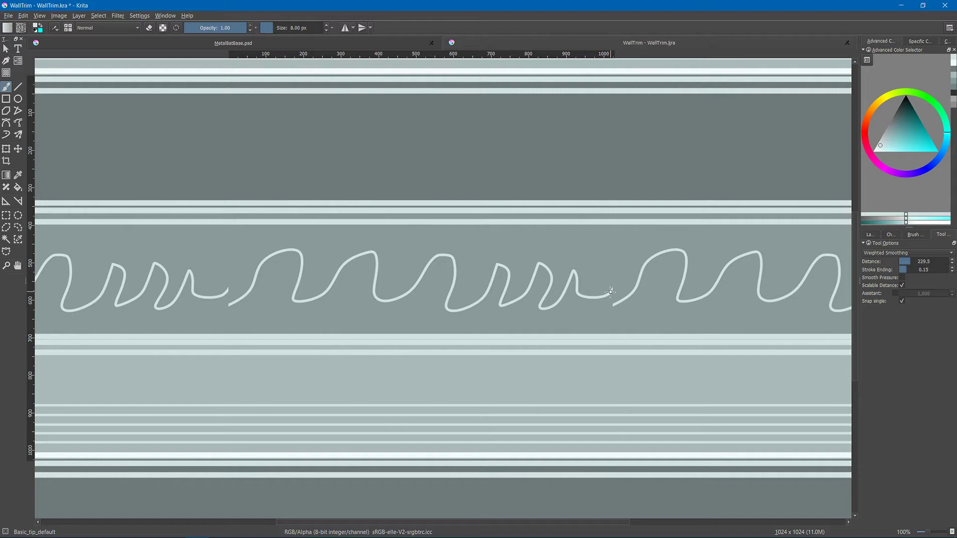
{"action": "key", "text": "w"}
{"action": "key", "text": "ctrl+z"}
Turn on wrap-around mode so the trim texture repeats in every direction.
{"action": "key", "text": "minus"}
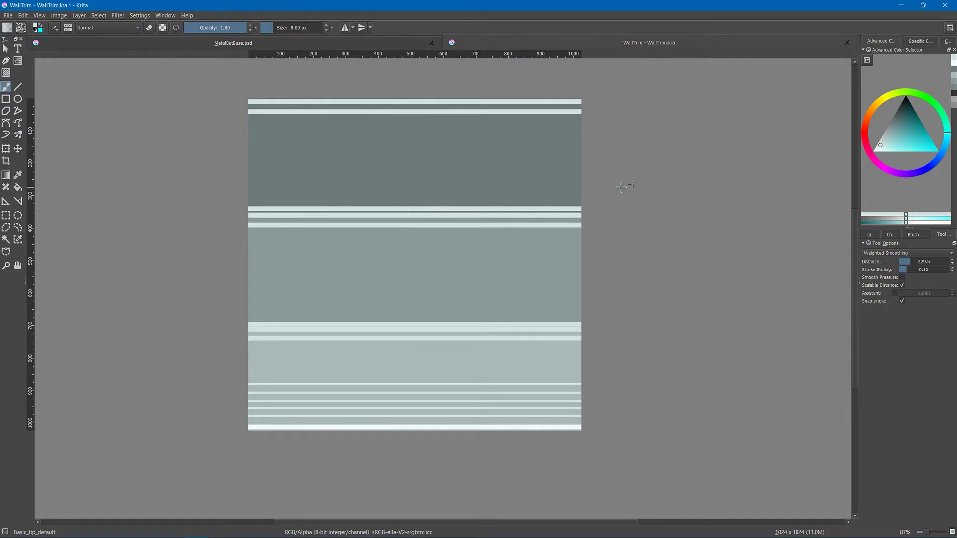
{"action": "key", "text": "w"}
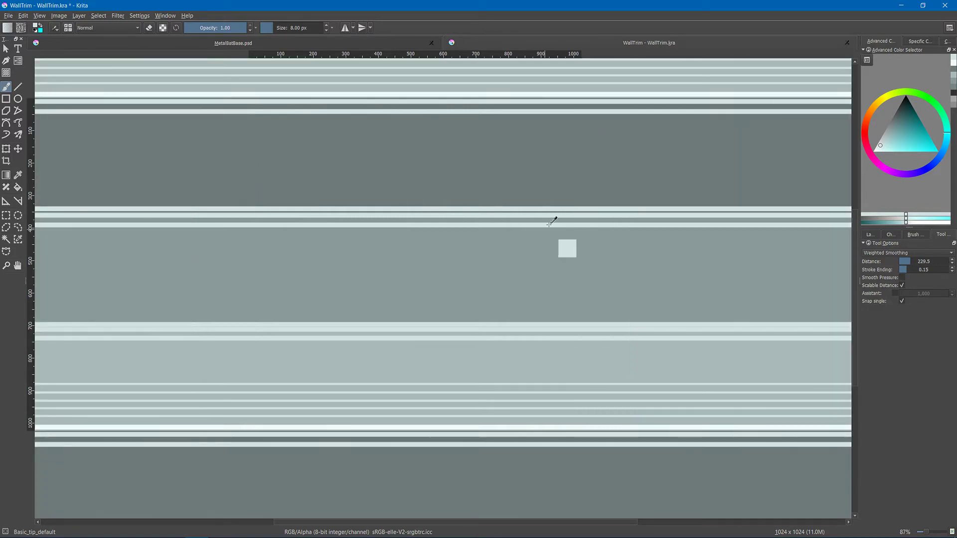
{"action": "mouse_move", "coordinate": [553, 220]}
{"action": "left_mouse_down"}
{"action": "mouse_move", "coordinate": [508, 305]}
{"action": "mouse_move", "coordinate": [556, 222]}
{"action": "left_mouse_up"}
{"action": "key", "text": "w"}
{"action": "left_click_drag", "start_coordinate": [557, 223], "coordinate": [551, 255]}
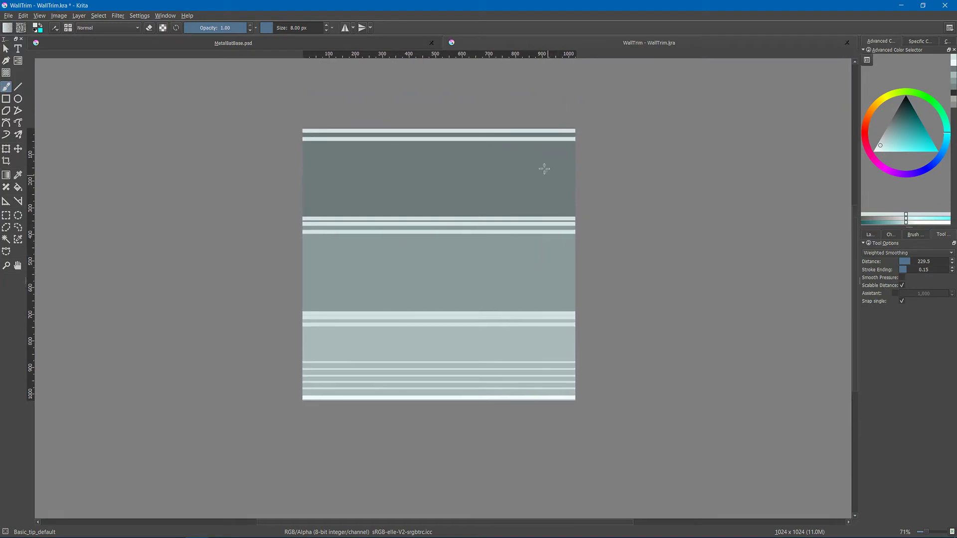
{"action": "key", "text": "w"}
Try freehand wavy lines that run over the tile edges in the middle band.
{"action": "left_click_drag", "start_coordinate": [277, 262], "coordinate": [838, 255]}
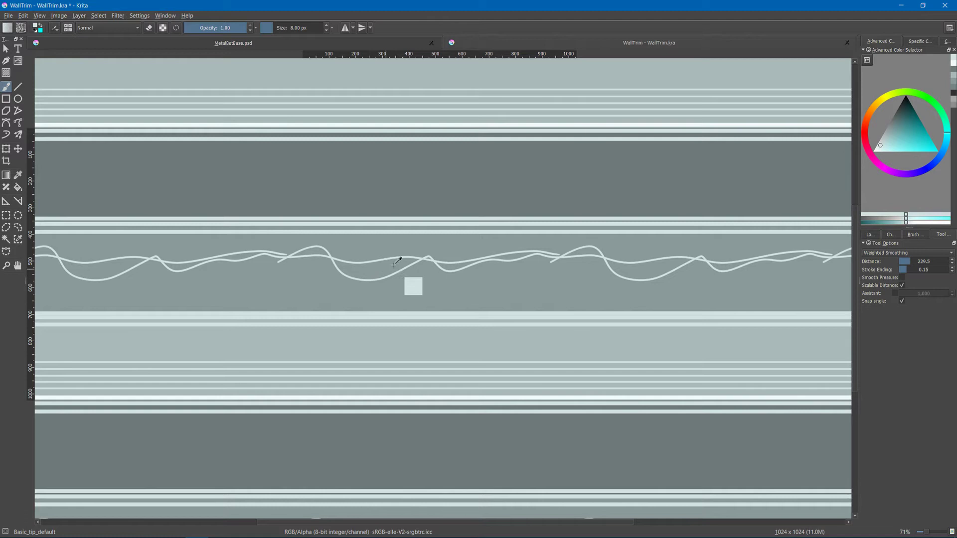
{"action": "key", "text": "ctrl+z"}
{"action": "left_click_drag", "start_coordinate": [335, 274], "coordinate": [582, 271]}
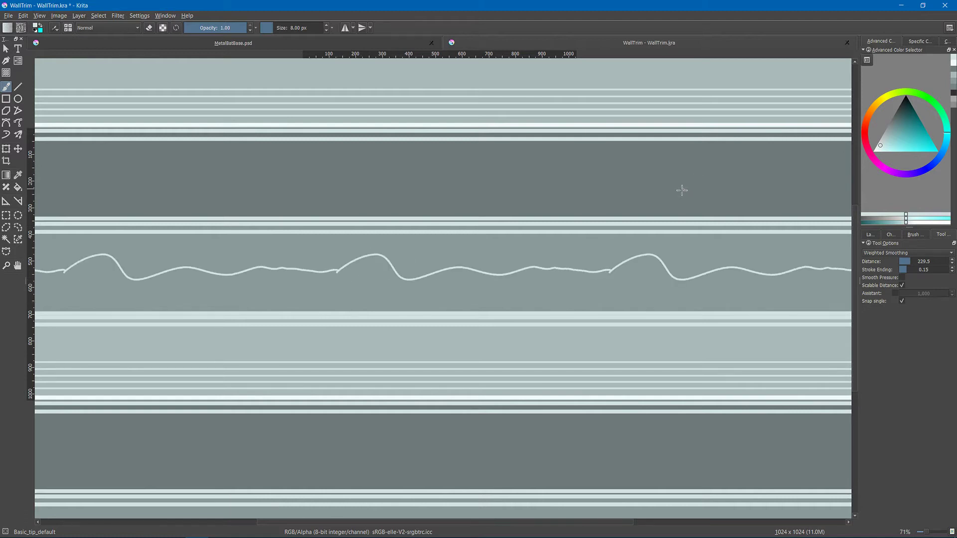
{"action": "key", "text": "ctrl+z"}
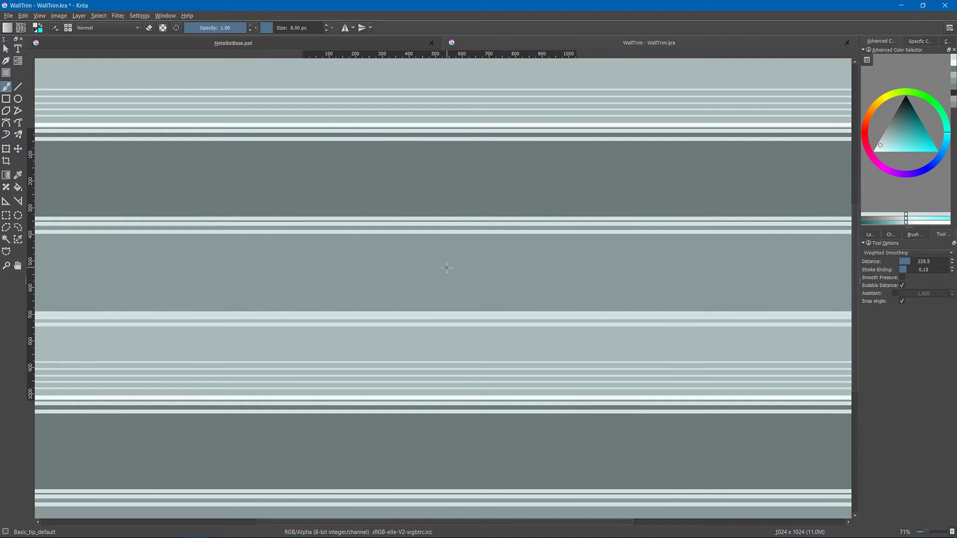
Select the entire canvas to outline the tile boundary, keeping wrap-around mode on.
{"action": "left_click_drag", "start_coordinate": [446, 249], "coordinate": [432, 254]}
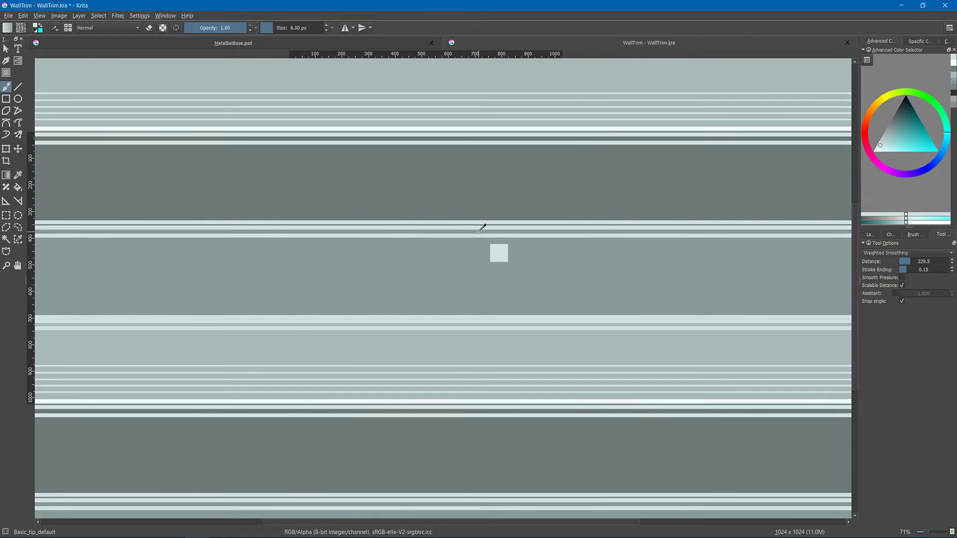
{"action": "key", "text": "ctrl+a"}
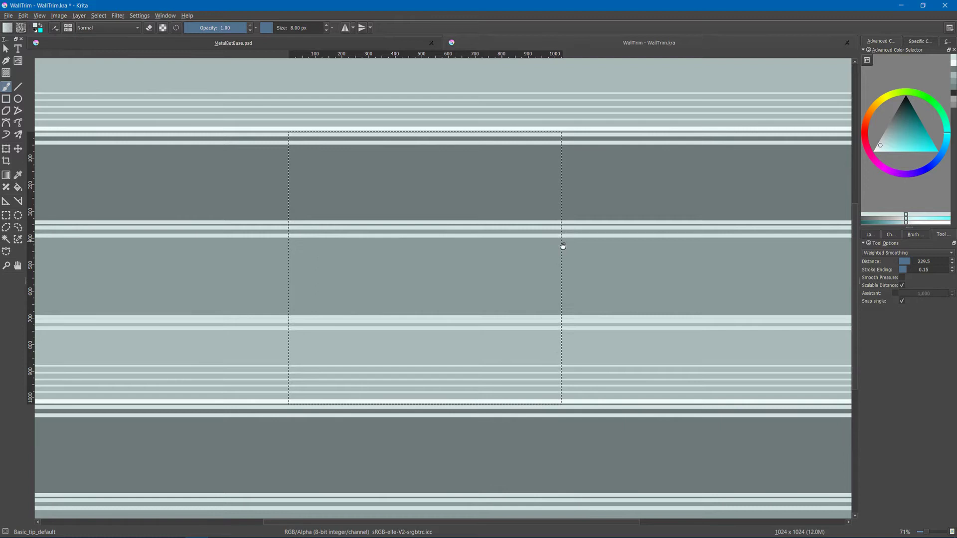
{"action": "left_click_drag", "start_coordinate": [563, 246], "coordinate": [579, 267]}
{"action": "left_click_drag", "start_coordinate": [579, 266], "coordinate": [609, 226]}
{"action": "key", "text": "w"}
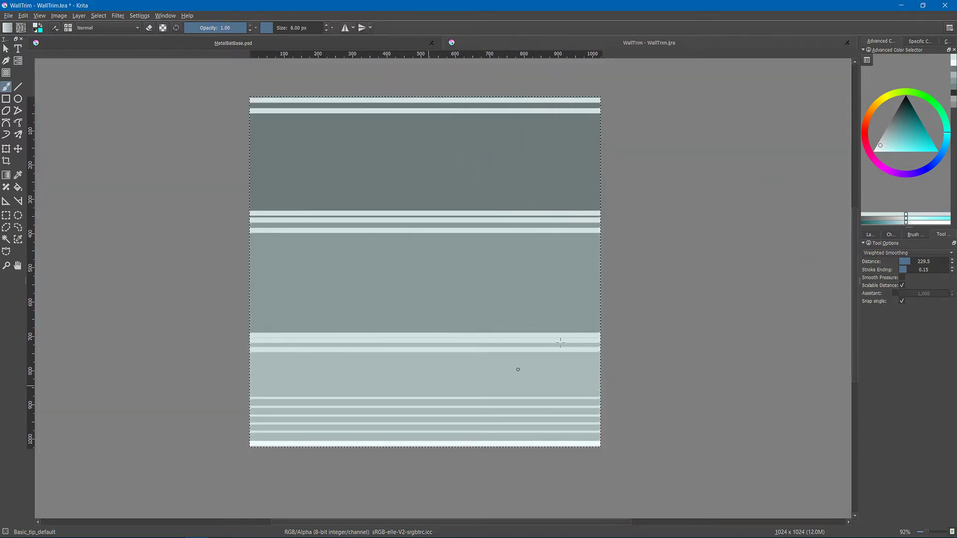
{"action": "key", "text": "w"}
Draw two crossing straight diagonals over the tile edges in the middle band with the Line tool and save the file.
{"action": "key", "text": "v"}
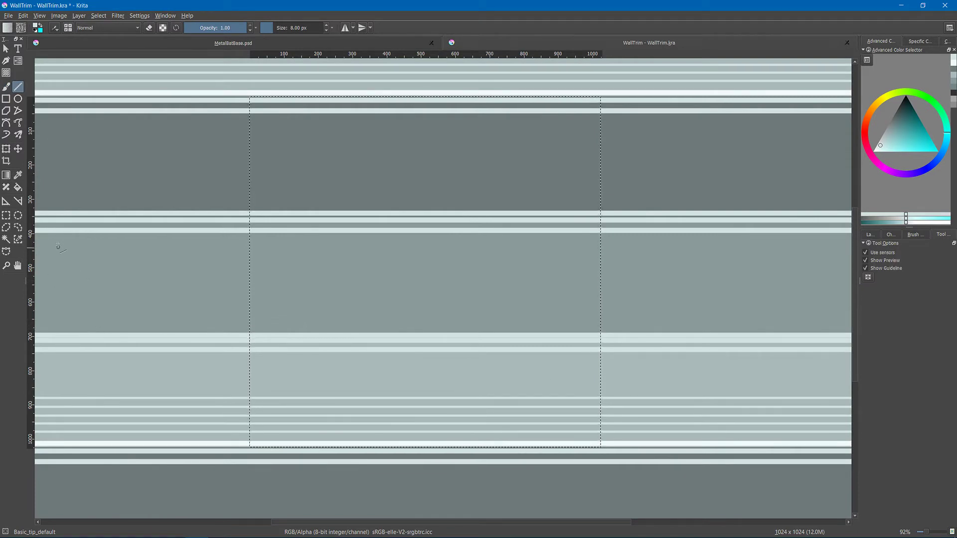
{"action": "left_click_drag", "start_coordinate": [244, 266], "coordinate": [724, 333]}
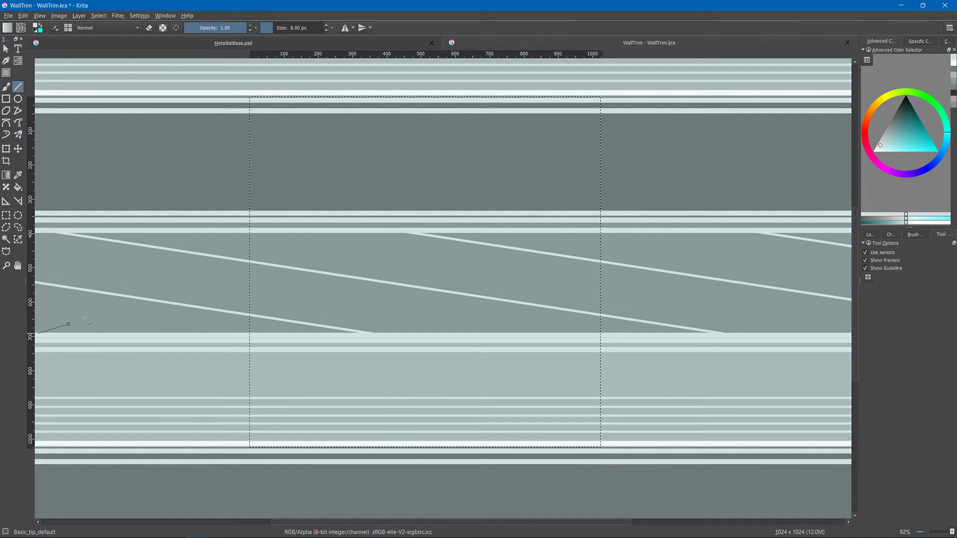
{"action": "left_click_drag", "start_coordinate": [85, 317], "coordinate": [737, 230]}
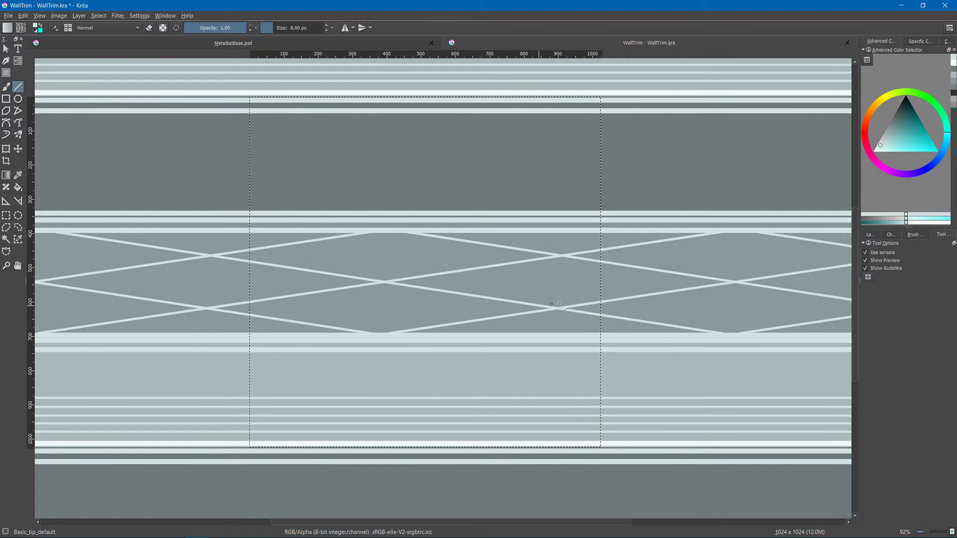
{"action": "mouse_move", "coordinate": [568, 301]}
{"action": "left_mouse_down"}
{"action": "mouse_move", "coordinate": [597, 291]}
{"action": "mouse_move", "coordinate": [579, 298]}
{"action": "left_mouse_up"}
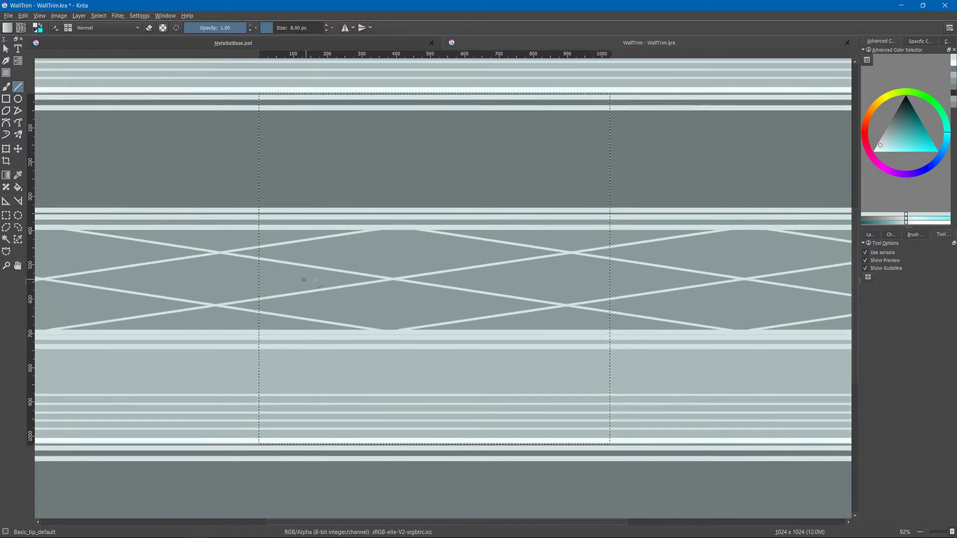
{"action": "left_click_drag", "start_coordinate": [582, 264], "coordinate": [586, 322]}
{"action": "key", "text": "b"}
{"action": "key", "text": "ctrl+s"}
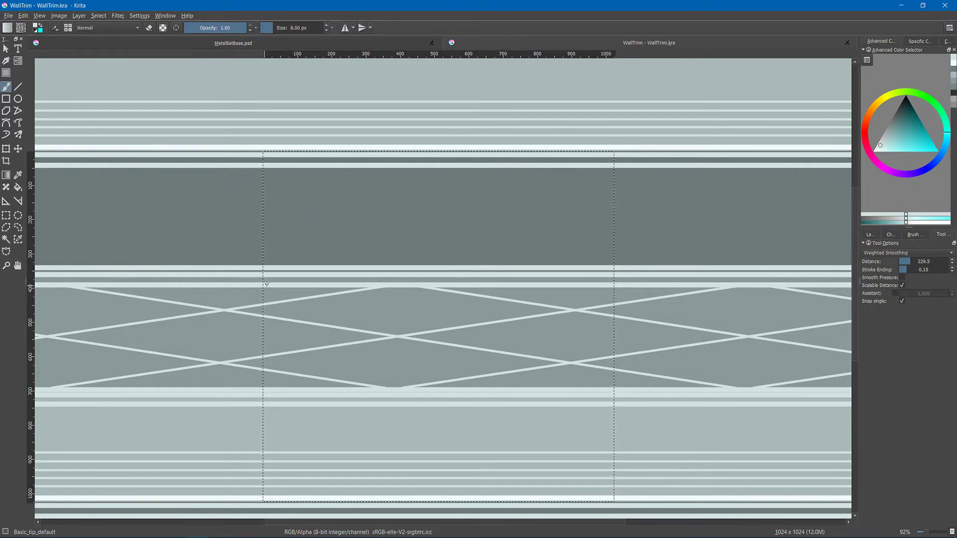
Draw the outlines of three curling waves along the dark upper band with the 8 px freehand brush.
{"action": "mouse_move", "coordinate": [266, 265]}
{"action": "left_mouse_down"}
{"action": "mouse_move", "coordinate": [358, 191]}
{"action": "mouse_move", "coordinate": [387, 194]}
{"action": "mouse_move", "coordinate": [388, 216]}
{"action": "mouse_move", "coordinate": [358, 215]}
{"action": "left_mouse_up"}
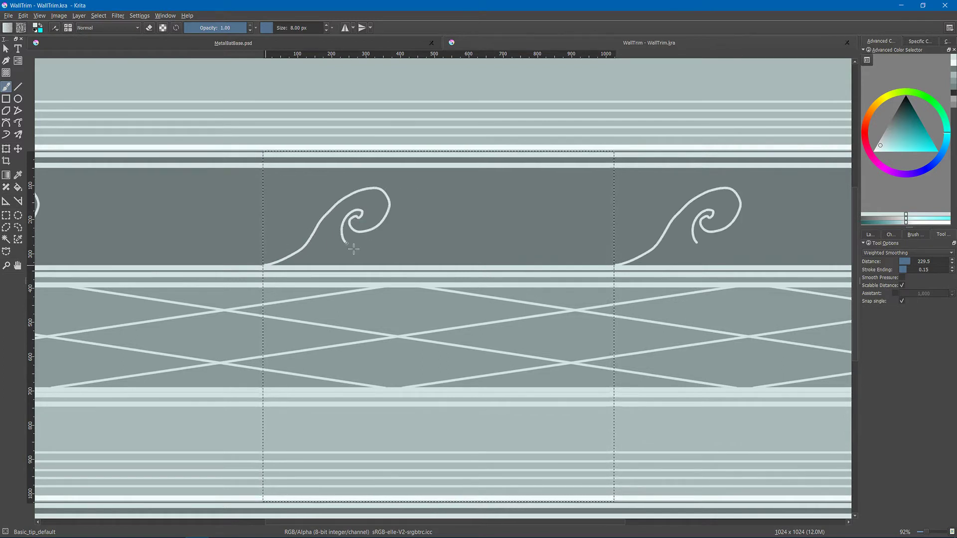
{"action": "mouse_move", "coordinate": [353, 250]}
{"action": "left_mouse_down"}
{"action": "mouse_move", "coordinate": [393, 248]}
{"action": "mouse_move", "coordinate": [473, 210]}
{"action": "mouse_move", "coordinate": [532, 216]}
{"action": "mouse_move", "coordinate": [589, 199]}
{"action": "mouse_move", "coordinate": [488, 253]}
{"action": "mouse_move", "coordinate": [572, 216]}
{"action": "left_mouse_up"}
{"action": "key", "text": "e"}
{"action": "key", "text": "e"}
Retouch the wave outlines with sampled colours and different brush sizes, joining the last wave to the stripe at the tile edge.
{"action": "left_click", "coordinate": [583, 209], "text": "ctrl"}
{"action": "key", "text": "bracketright"}
{"action": "key", "text": "bracketright"}
{"action": "key", "text": "bracketright"}
{"action": "key", "text": "bracketleft"}
{"action": "key", "text": "bracketleft"}
{"action": "key", "text": "bracketleft"}
{"action": "key", "text": "bracketleft"}
{"action": "key", "text": "bracketleft"}
{"action": "left_click", "coordinate": [478, 256], "text": "ctrl"}
{"action": "key", "text": "ctrl+z"}
{"action": "left_click_drag", "start_coordinate": [478, 257], "coordinate": [588, 262]}
{"action": "left_click", "coordinate": [600, 249], "text": "ctrl"}
{"action": "scroll", "coordinate": [629, 255], "scroll_direction": "up", "scroll_amount": 5}
{"action": "left_click", "coordinate": [552, 307], "text": "ctrl"}
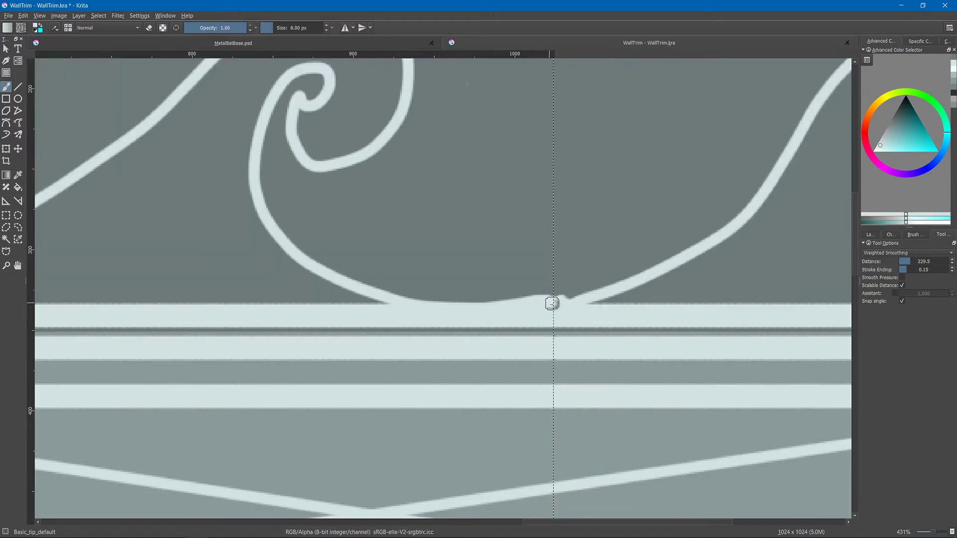
Retouch the middle wave's outline and fill the wave shapes with the pale stripe colour.
{"action": "scroll", "coordinate": [552, 303], "scroll_direction": "down", "scroll_amount": 5}
{"action": "left_click", "coordinate": [549, 184], "text": "ctrl"}
{"action": "mouse_move", "coordinate": [503, 245]}
{"action": "left_mouse_down"}
{"action": "mouse_move", "coordinate": [548, 205]}
{"action": "mouse_move", "coordinate": [559, 290]}
{"action": "left_mouse_up"}
{"action": "left_click", "coordinate": [535, 201], "text": "ctrl"}
{"action": "key", "text": "f"}
{"action": "left_click", "coordinate": [323, 271]}
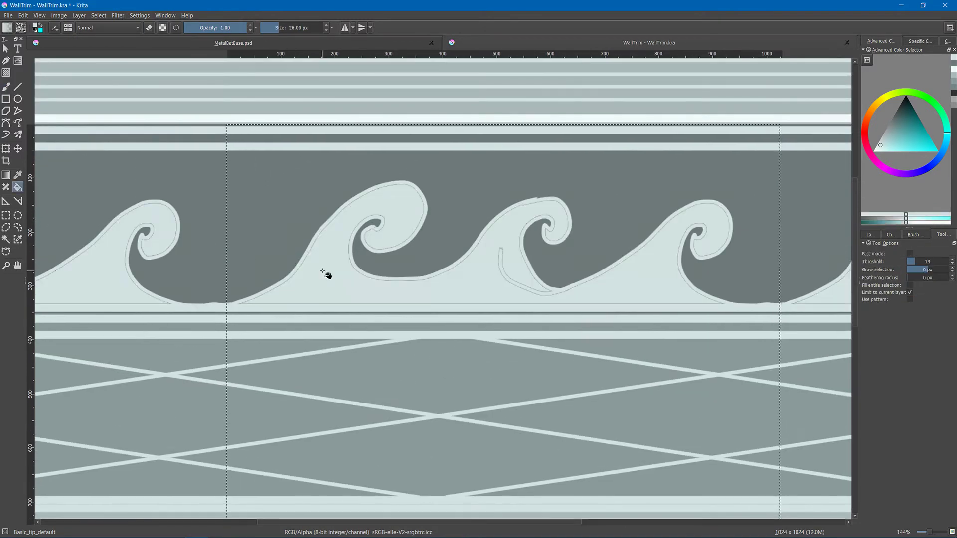
Paint over the leftover fill seams inside the waves and along the stripe below them with an 11 px brush.
{"action": "key", "text": "b"}
{"action": "scroll", "coordinate": [325, 235], "scroll_direction": "up", "scroll_amount": 3}
{"action": "key", "text": "bracketleft"}
{"action": "key", "text": "bracketleft"}
{"action": "key", "text": "bracketleft"}
{"action": "key", "text": "bracketleft"}
{"action": "key", "text": "bracketleft"}
{"action": "key", "text": "bracketleft"}
{"action": "key", "text": "bracketleft"}
{"action": "key", "text": "bracketleft"}
{"action": "key", "text": "bracketleft"}
{"action": "key", "text": "bracketleft"}
{"action": "mouse_move", "coordinate": [189, 344]}
{"action": "left_mouse_down"}
{"action": "mouse_move", "coordinate": [382, 179]}
{"action": "mouse_move", "coordinate": [405, 214]}
{"action": "mouse_move", "coordinate": [509, 302]}
{"action": "left_mouse_up"}
{"action": "left_click_drag", "start_coordinate": [613, 257], "coordinate": [698, 335]}
{"action": "mouse_move", "coordinate": [510, 300]}
{"action": "left_mouse_down"}
{"action": "mouse_move", "coordinate": [690, 245]}
{"action": "mouse_move", "coordinate": [673, 314]}
{"action": "left_mouse_up"}
{"action": "mouse_move", "coordinate": [728, 320]}
{"action": "left_mouse_down"}
{"action": "mouse_move", "coordinate": [554, 314]}
{"action": "mouse_move", "coordinate": [738, 204]}
{"action": "left_mouse_up"}
{"action": "left_click_drag", "start_coordinate": [738, 200], "coordinate": [619, 226]}
{"action": "left_click_drag", "start_coordinate": [682, 222], "coordinate": [648, 304]}
{"action": "mouse_move", "coordinate": [648, 361]}
{"action": "left_mouse_down"}
{"action": "mouse_move", "coordinate": [605, 331]}
{"action": "mouse_move", "coordinate": [80, 338]}
{"action": "left_mouse_up"}
{"action": "left_click_drag", "start_coordinate": [80, 332], "coordinate": [553, 270]}
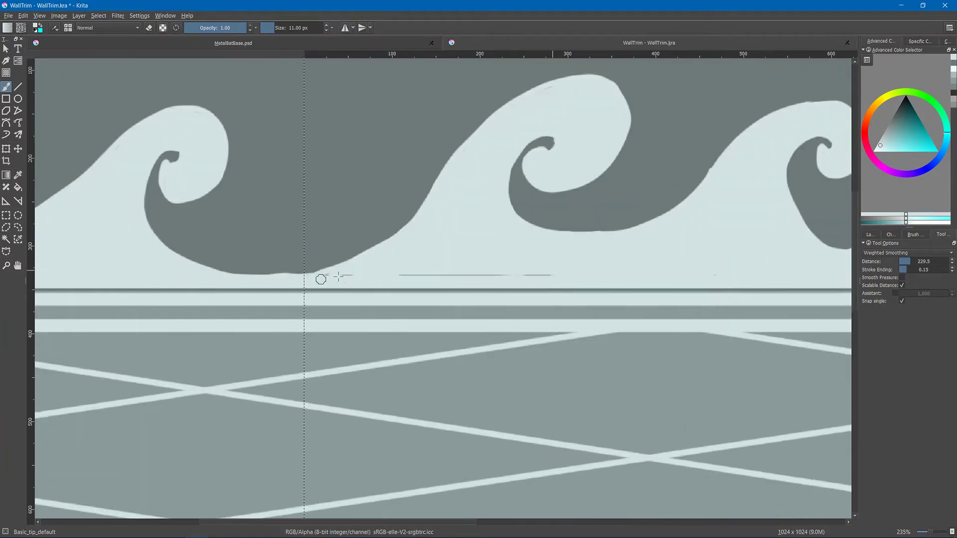
{"action": "scroll", "coordinate": [339, 277], "scroll_direction": "down", "scroll_amount": 5}
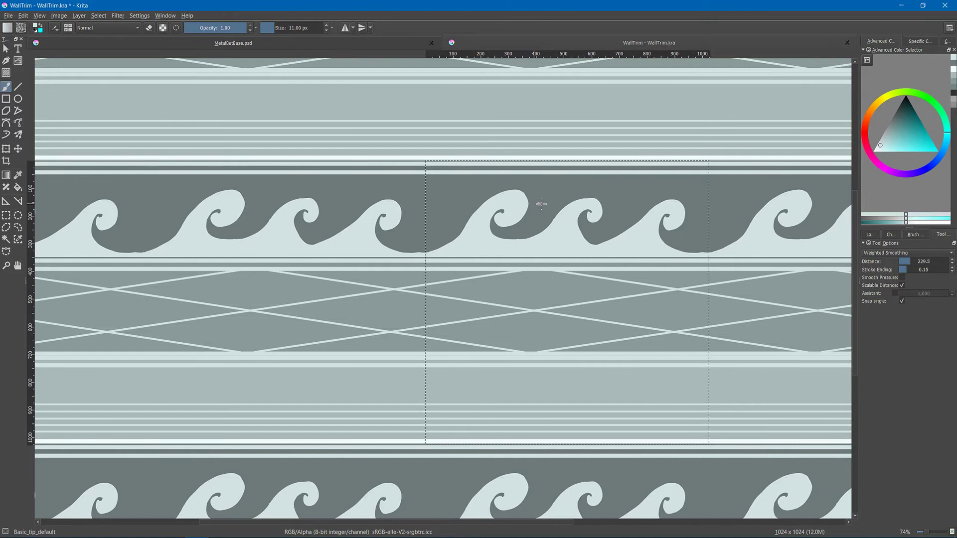
{"action": "scroll", "coordinate": [594, 199], "scroll_direction": "down", "scroll_amount": 3}
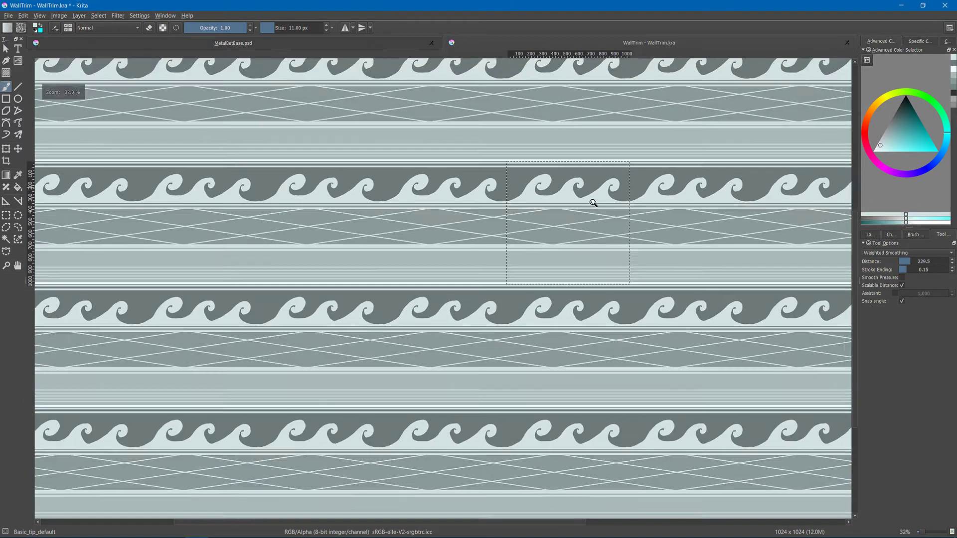
{"action": "scroll", "coordinate": [594, 203], "scroll_direction": "down", "scroll_amount": 3}
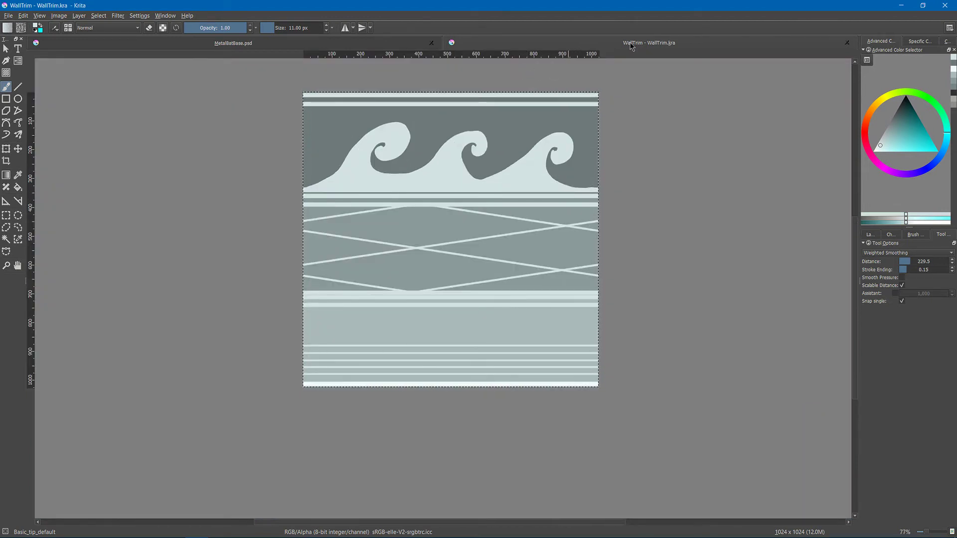
Switch to Blender and examine the handle of the BATMAN baseball bat model from different angles.
{"action": "key", "text": "super"}
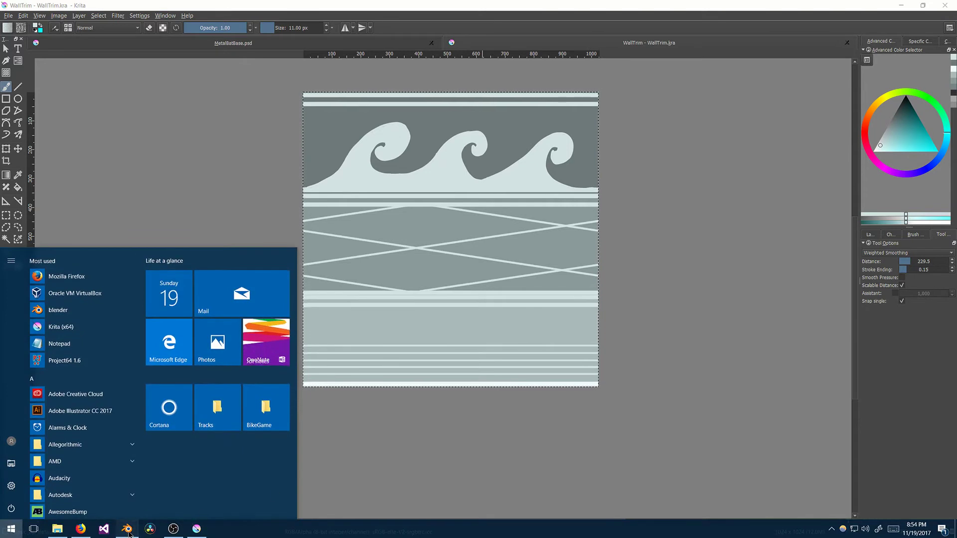
{"action": "left_click", "coordinate": [128, 532]}
{"action": "scroll", "coordinate": [426, 298], "scroll_direction": "up", "scroll_amount": 3}
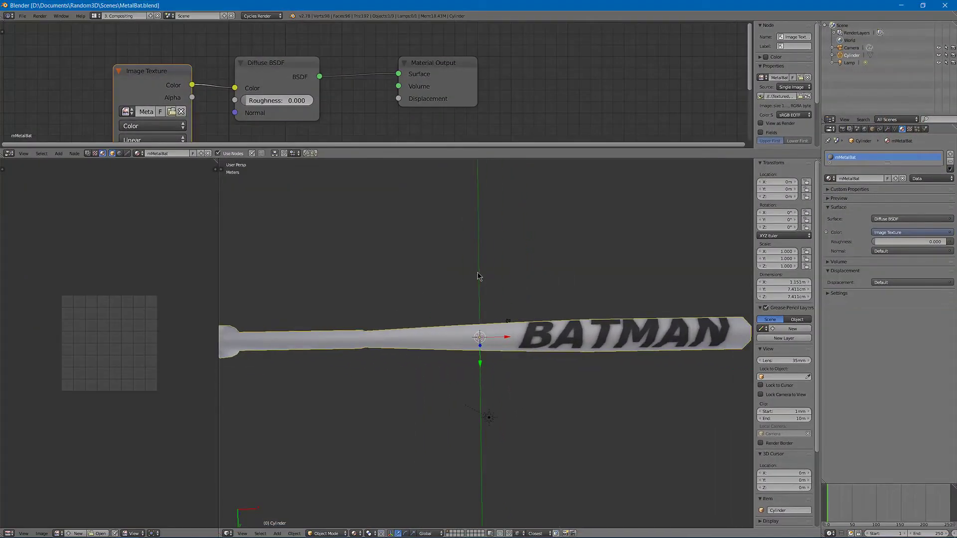
{"action": "scroll", "coordinate": [475, 274], "scroll_direction": "up", "scroll_amount": 1}
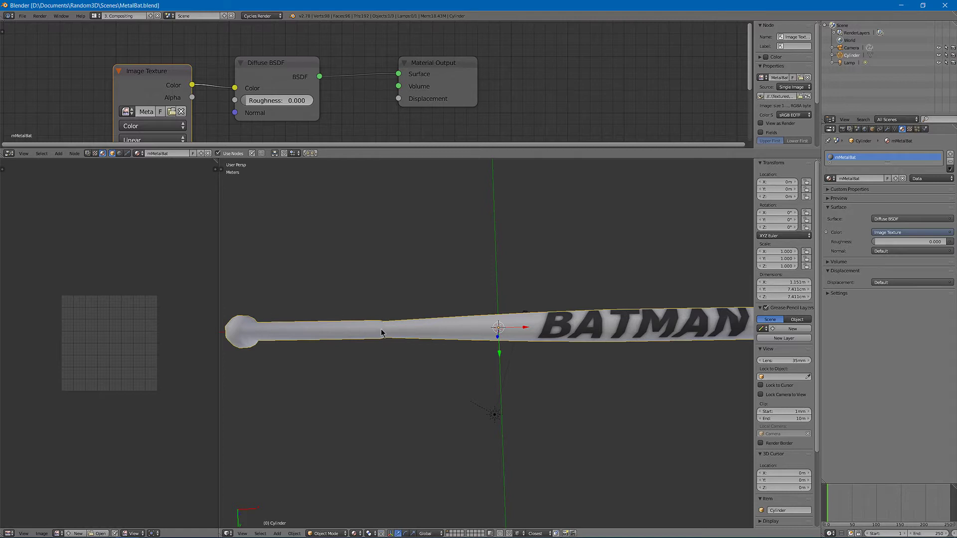
{"action": "left_click_drag", "start_coordinate": [381, 330], "coordinate": [391, 304]}
Switch back to Krita's MetalBatBase.psd document and show Layer 1 with the UV layout.
{"action": "key", "text": "super"}
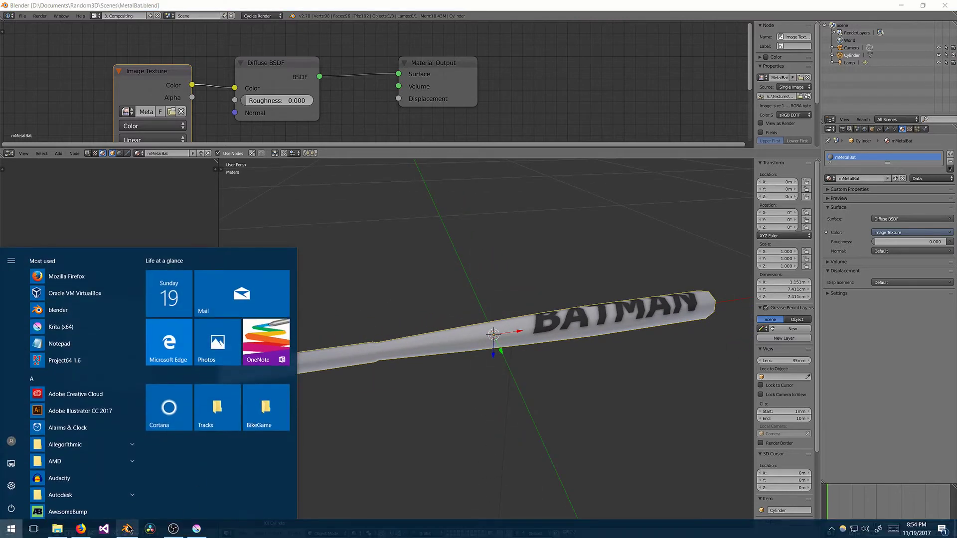
{"action": "left_click", "coordinate": [200, 533]}
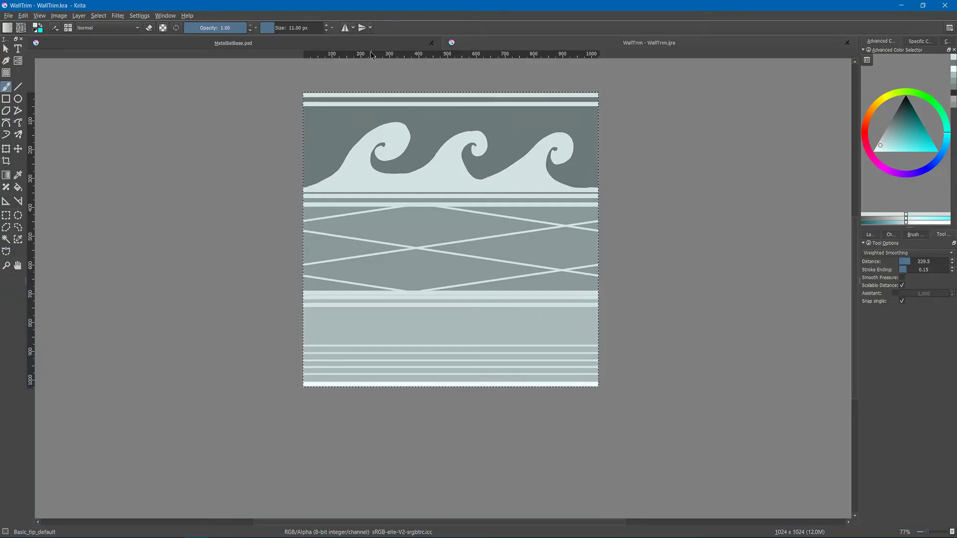
{"action": "left_click", "coordinate": [380, 43]}
{"action": "left_click_drag", "start_coordinate": [386, 162], "coordinate": [447, 197]}
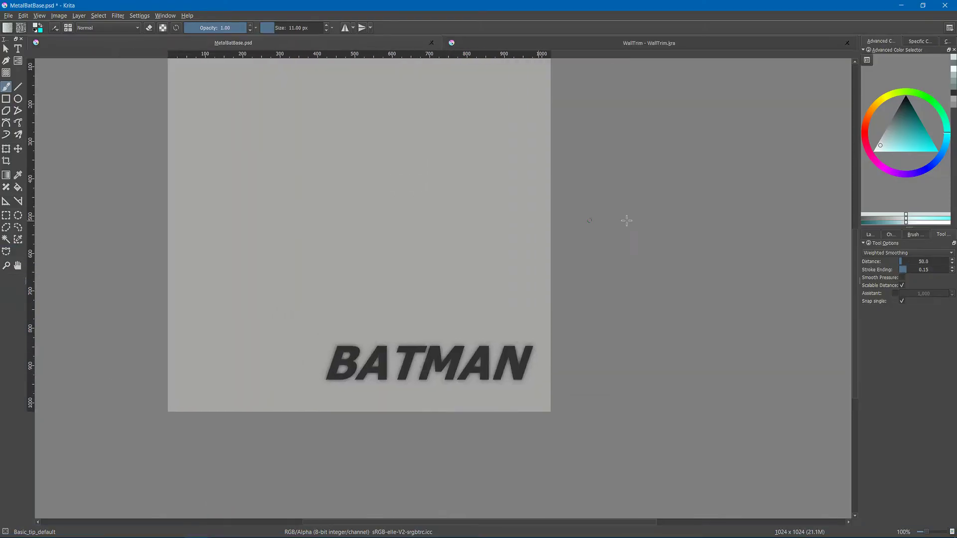
{"action": "left_click", "coordinate": [870, 235]}
{"action": "left_click", "coordinate": [865, 270]}
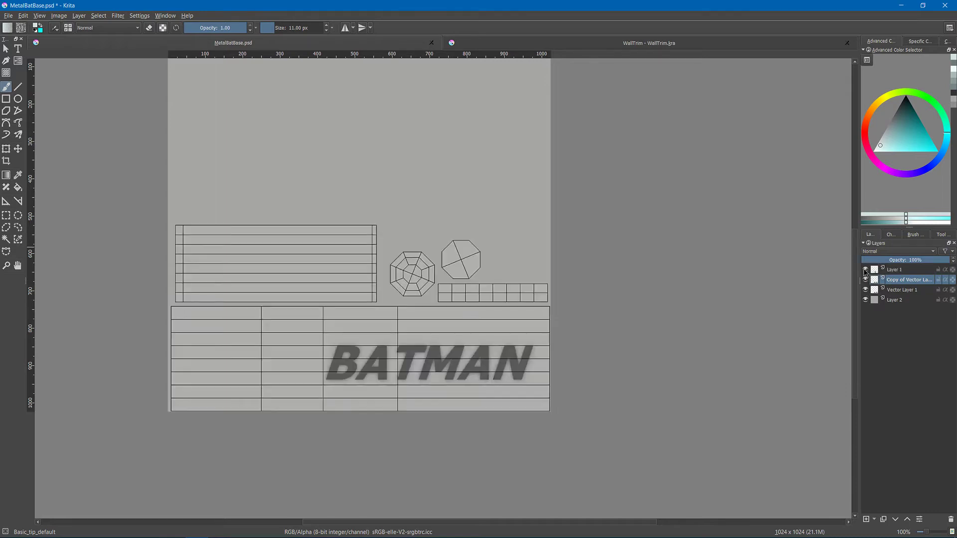
Make a rectangular selection exactly around the upper striped UV island of the bat.
{"action": "left_click_drag", "start_coordinate": [256, 236], "coordinate": [349, 250]}
{"action": "left_click_drag", "start_coordinate": [366, 290], "coordinate": [496, 209]}
{"action": "key", "text": "w"}
{"action": "key", "text": "w"}
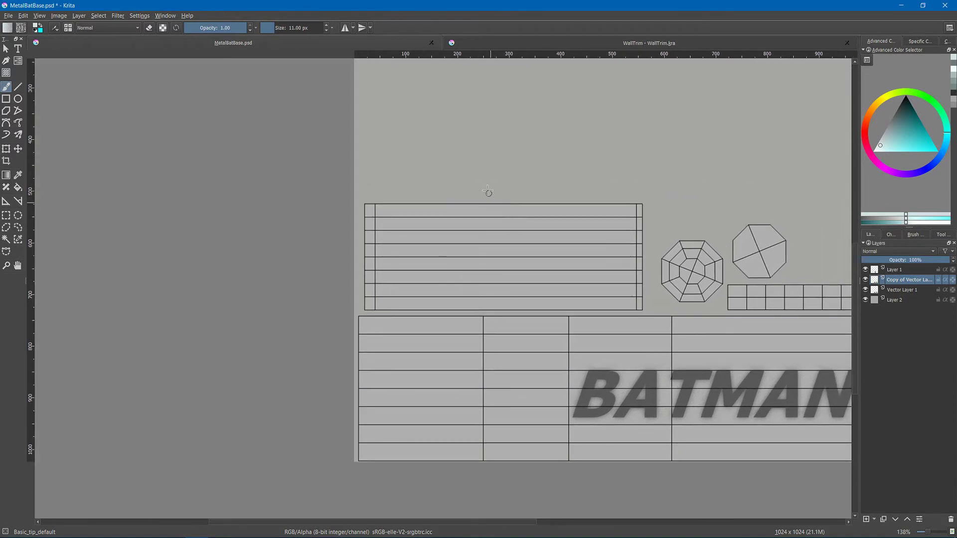
{"action": "scroll", "coordinate": [548, 226], "scroll_direction": "up", "scroll_amount": 2}
{"action": "key", "text": "ctrl+r"}
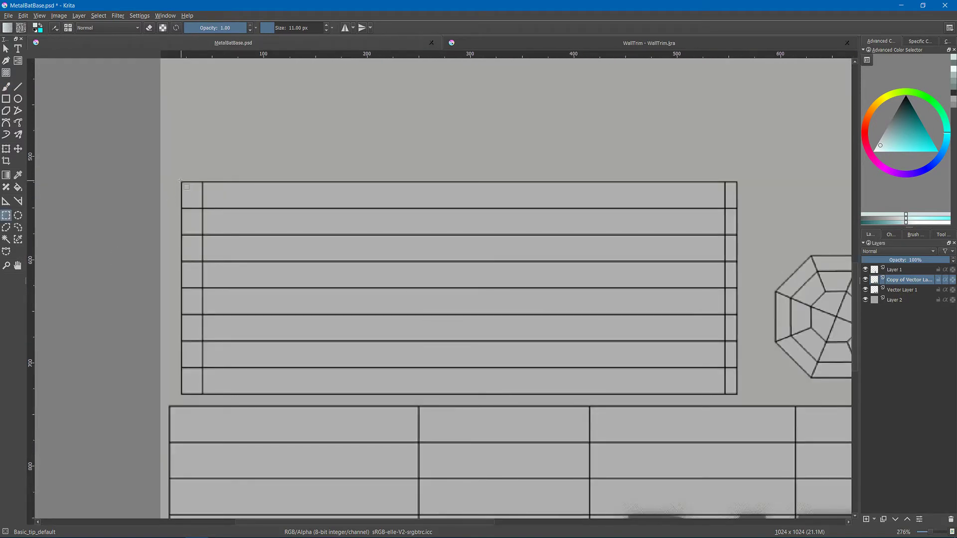
{"action": "left_click_drag", "start_coordinate": [223, 208], "coordinate": [429, 312]}
{"action": "left_click", "coordinate": [194, 302]}
{"action": "left_click_drag", "start_coordinate": [181, 182], "coordinate": [738, 394]}
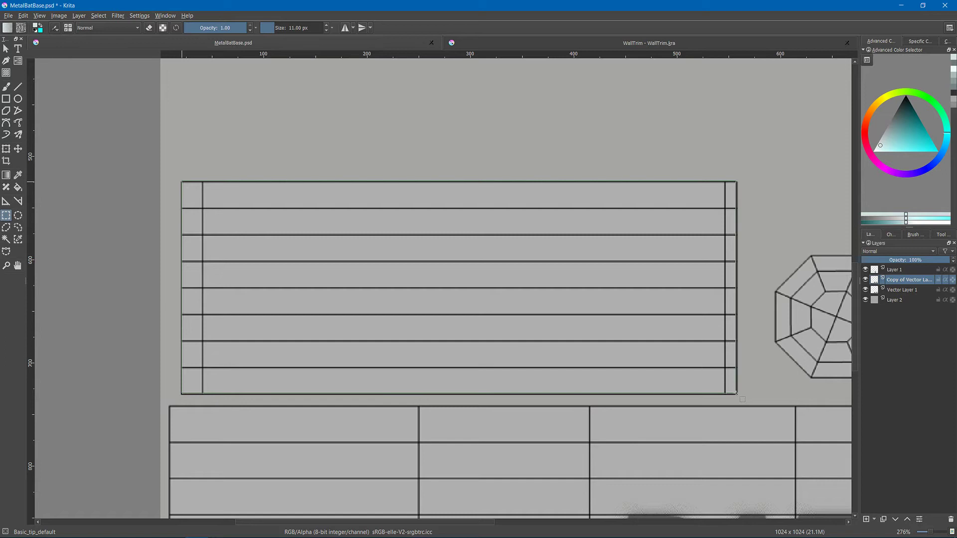
{"action": "left_click_drag", "start_coordinate": [737, 394], "coordinate": [737, 393]}
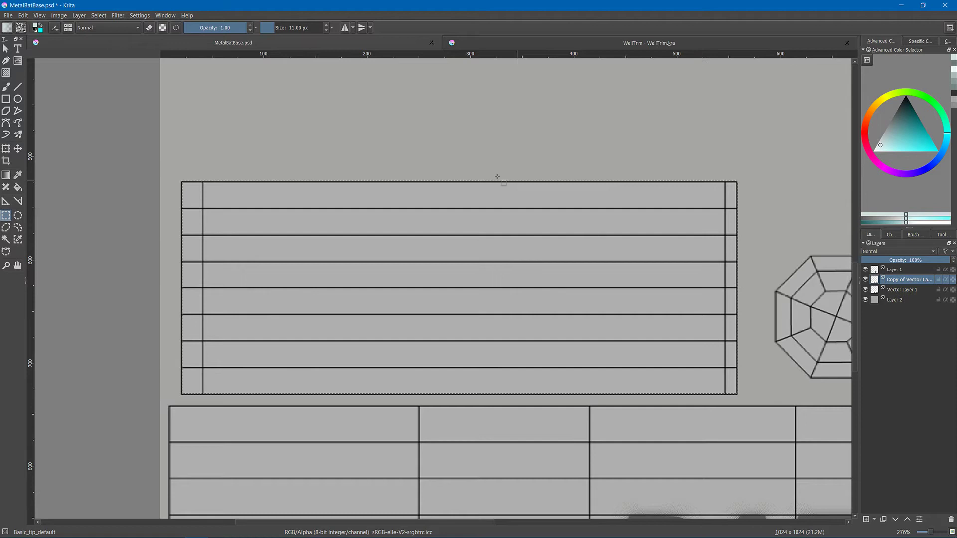
Create a new 537 × 206 px image from the clipboard with the selected UV island copied from Layer 1.
{"action": "key", "text": "ctrl+shift+n"}
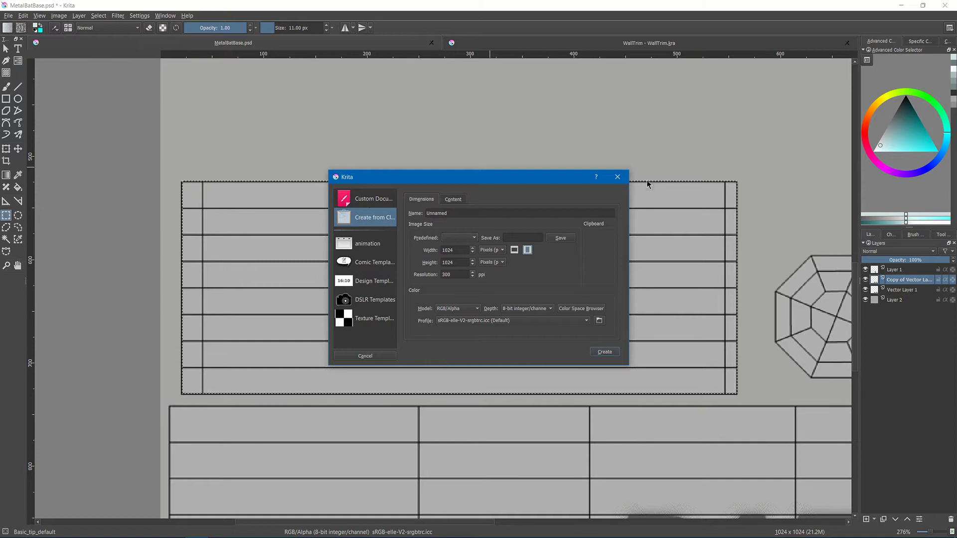
{"action": "left_click", "coordinate": [618, 176]}
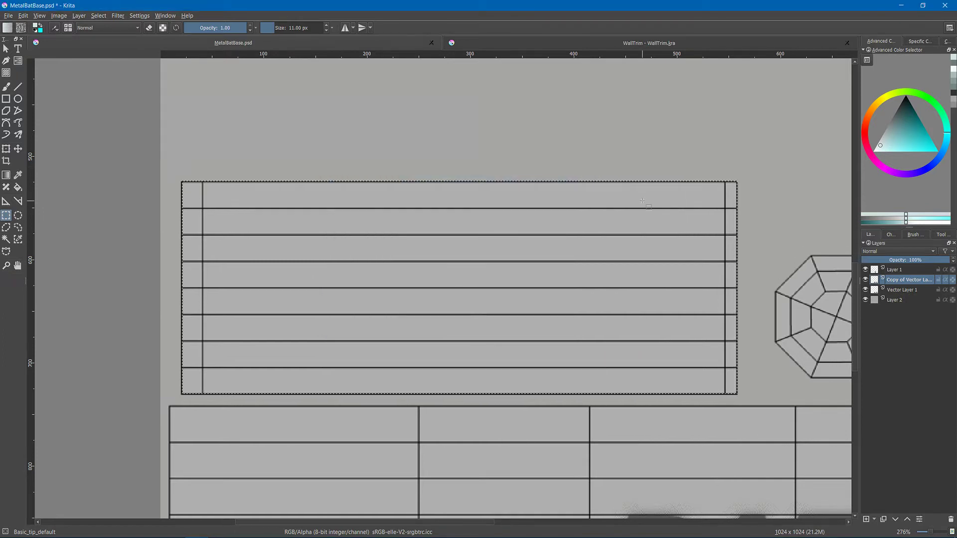
{"action": "left_click", "coordinate": [906, 272]}
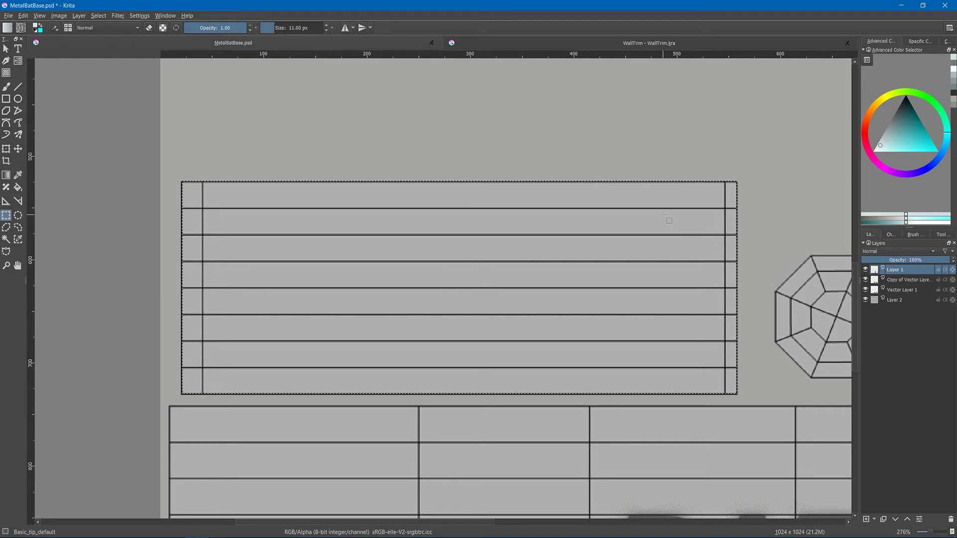
{"action": "key", "text": "ctrl+n"}
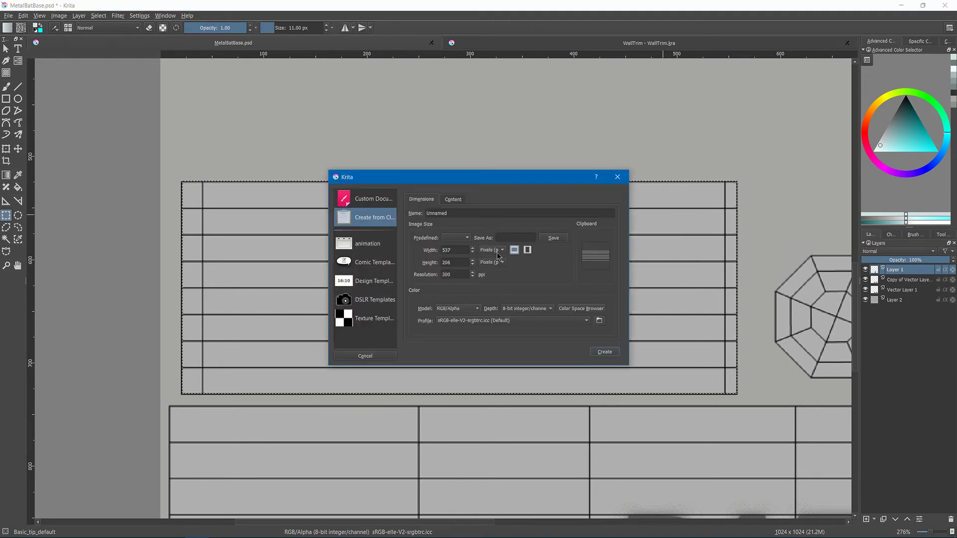
{"action": "left_click", "coordinate": [605, 352]}
Add a layer beneath the UV lines and fill it with the light grey background colour sampled from MetalBatBase.psd.
{"action": "left_click", "coordinate": [867, 519]}
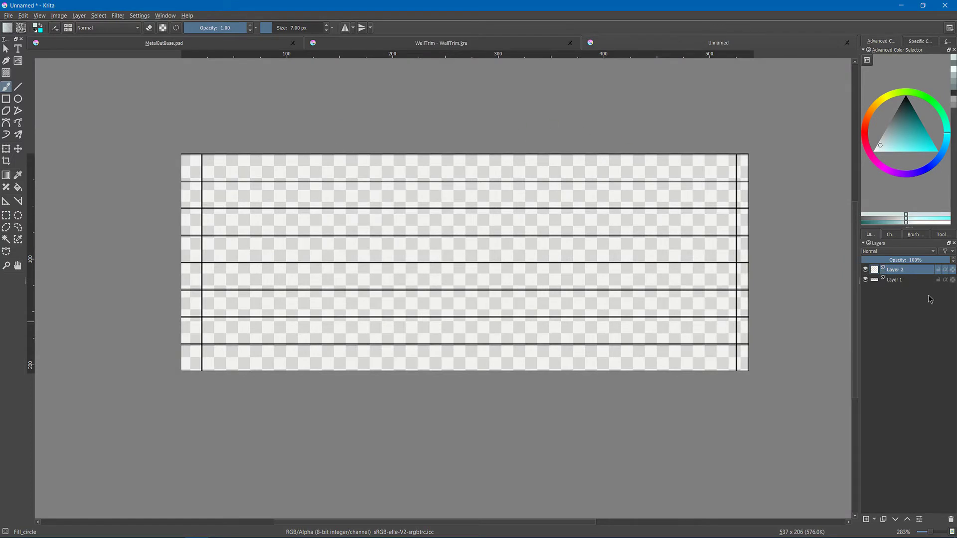
{"action": "left_click_drag", "start_coordinate": [902, 272], "coordinate": [916, 298]}
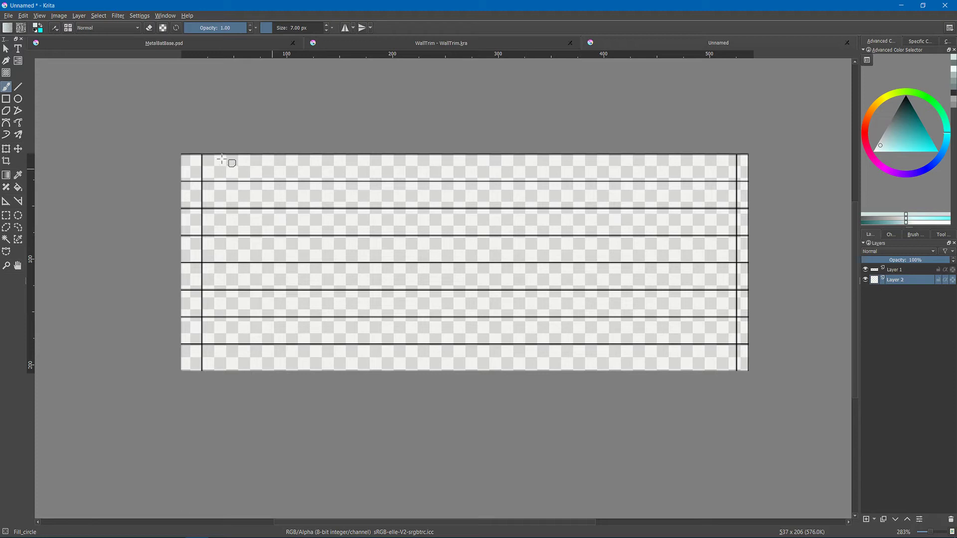
{"action": "left_click", "coordinate": [264, 44]}
{"action": "key", "text": "ctrl+v"}
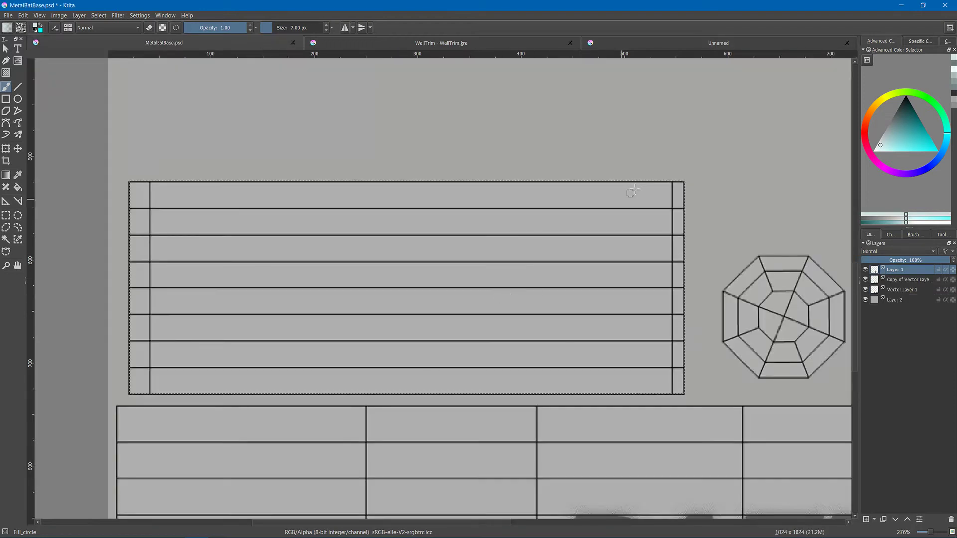
{"action": "left_click", "coordinate": [702, 125], "text": "ctrl"}
{"action": "left_click", "coordinate": [695, 45]}
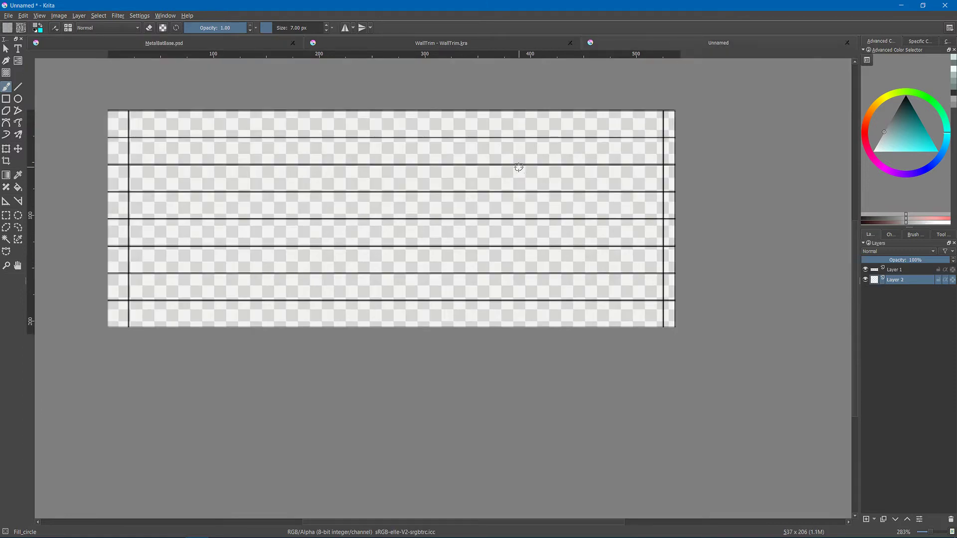
{"action": "key", "text": "f"}
{"action": "left_click", "coordinate": [531, 178]}
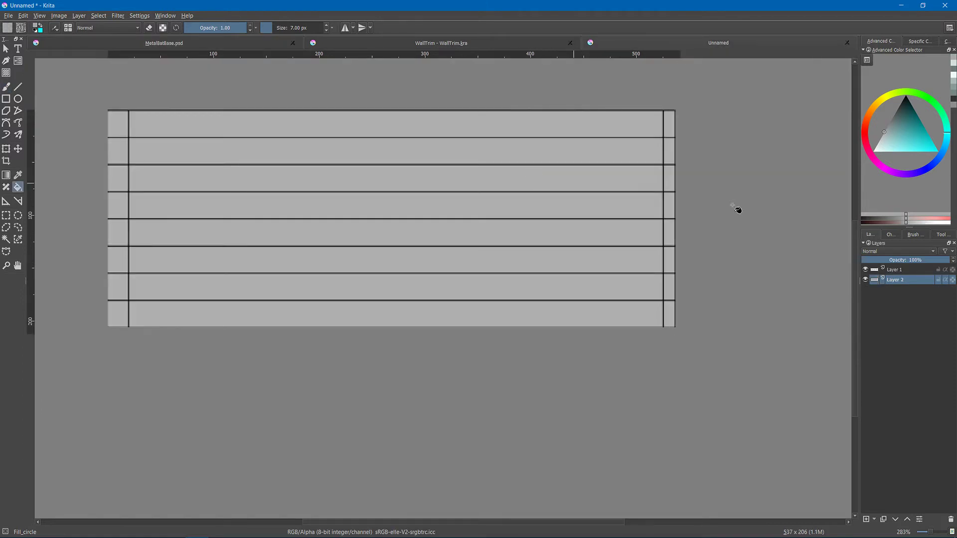
On a new layer above the grey fill, paint a near-black 11 px stripe along the left vertical UV line in wrap-around mode.
{"action": "key", "text": "b"}
{"action": "left_click", "coordinate": [866, 519]}
{"action": "key", "text": "d"}
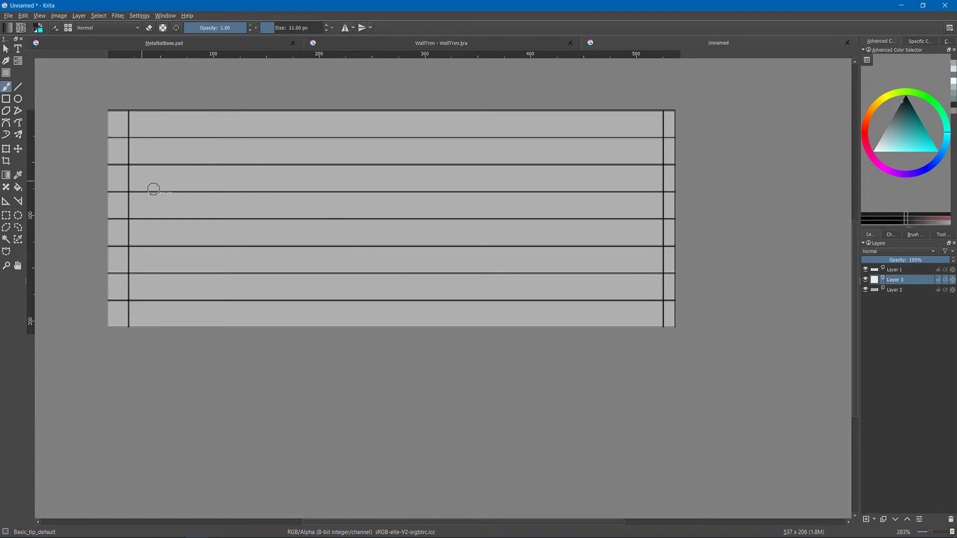
{"action": "left_click", "coordinate": [902, 105]}
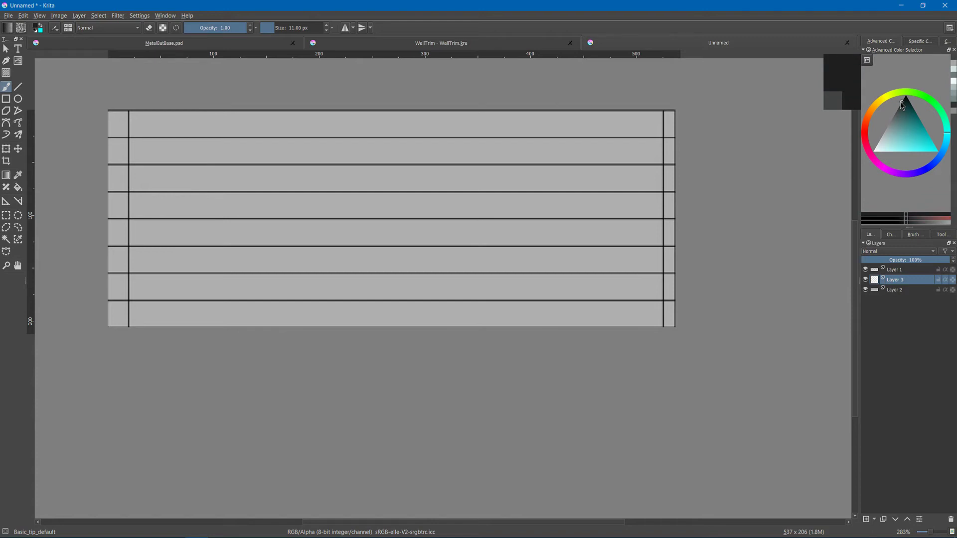
{"action": "key", "text": "w"}
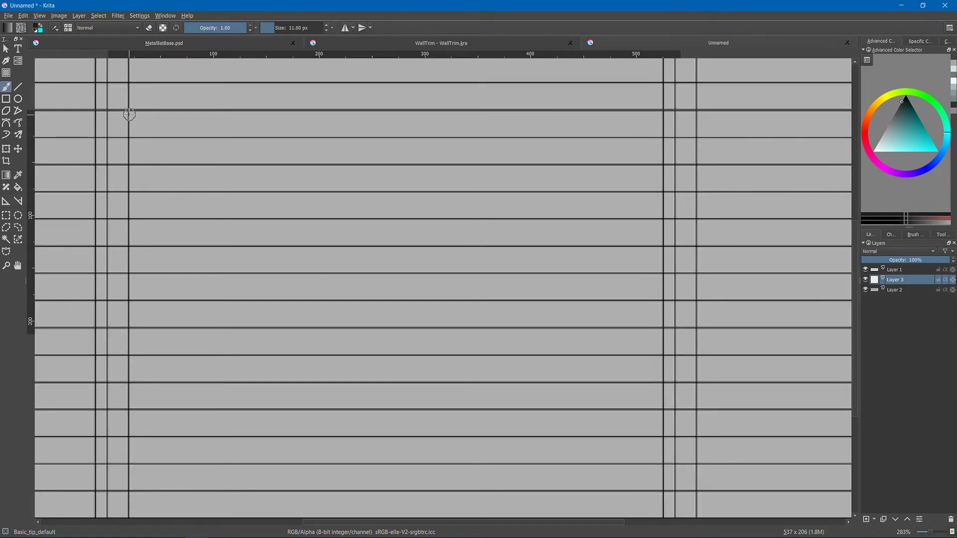
{"action": "left_click_drag", "start_coordinate": [129, 115], "coordinate": [128, 343]}
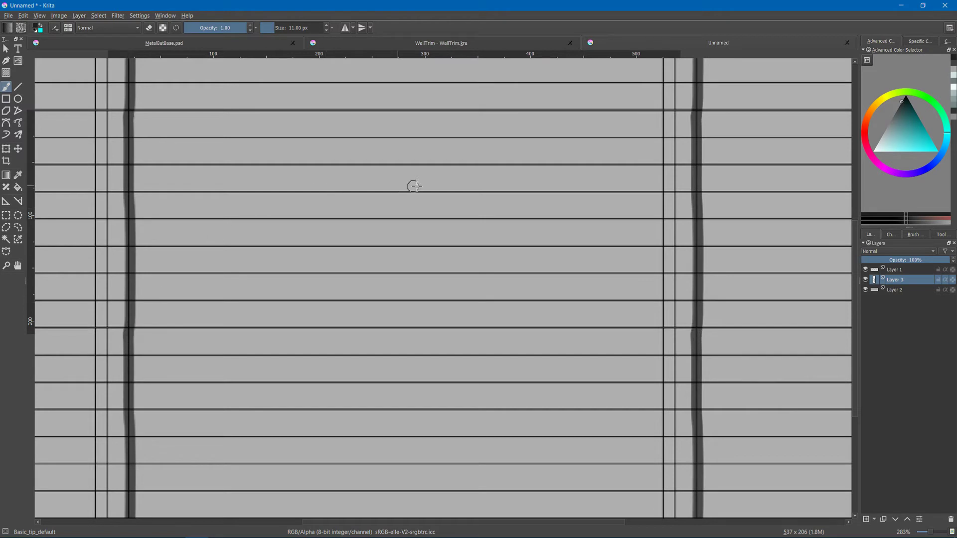
Paint the narrow band at the image's right end near-black with wrap-around mode off.
{"action": "mouse_move", "coordinate": [662, 110]}
{"action": "left_mouse_down"}
{"action": "mouse_move", "coordinate": [656, 217]}
{"action": "mouse_move", "coordinate": [664, 329]}
{"action": "left_mouse_up"}
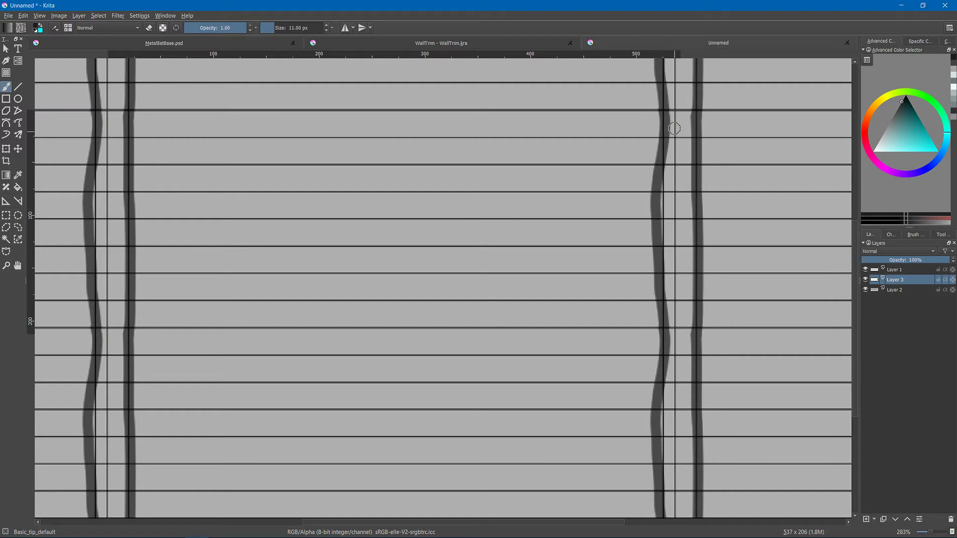
{"action": "key", "text": "ctrl+z"}
{"action": "key", "text": "w"}
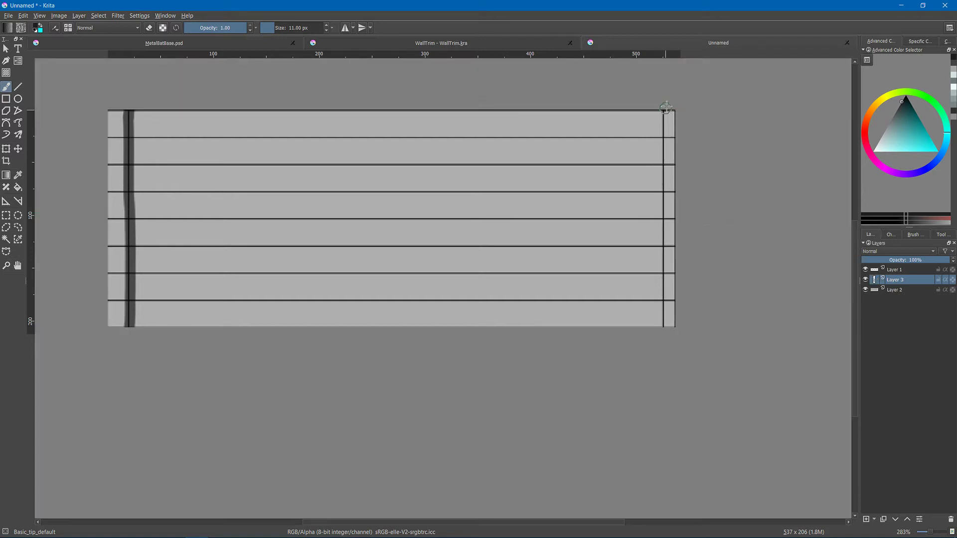
{"action": "mouse_move", "coordinate": [666, 107]}
{"action": "left_mouse_down"}
{"action": "mouse_move", "coordinate": [668, 214]}
{"action": "mouse_move", "coordinate": [672, 178]}
{"action": "mouse_move", "coordinate": [683, 306]}
{"action": "mouse_move", "coordinate": [671, 246]}
{"action": "mouse_move", "coordinate": [672, 315]}
{"action": "left_mouse_up"}
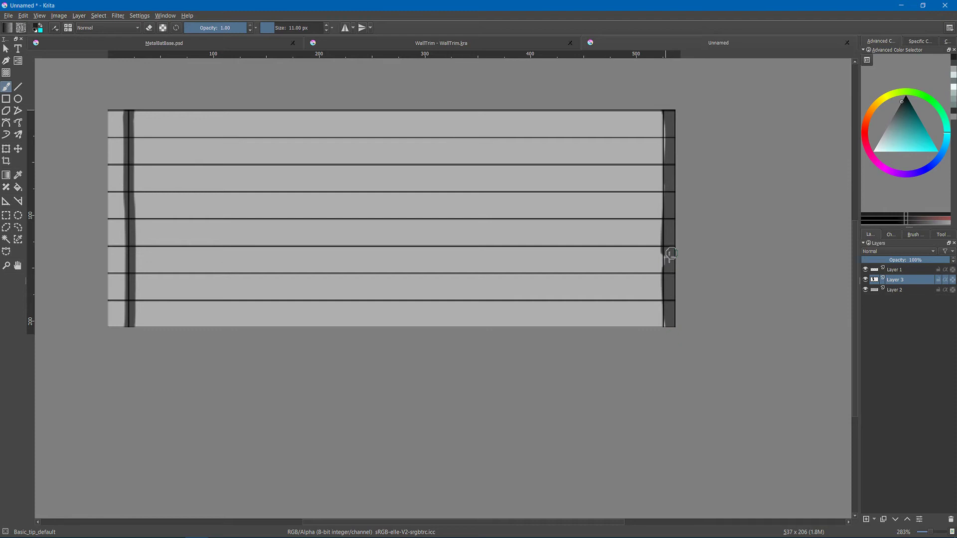
Hide the UV line layer and touch up the inner edge of the right dark band in wrap-around mode.
{"action": "key", "text": "w"}
{"action": "left_click_drag", "start_coordinate": [677, 114], "coordinate": [661, 142]}
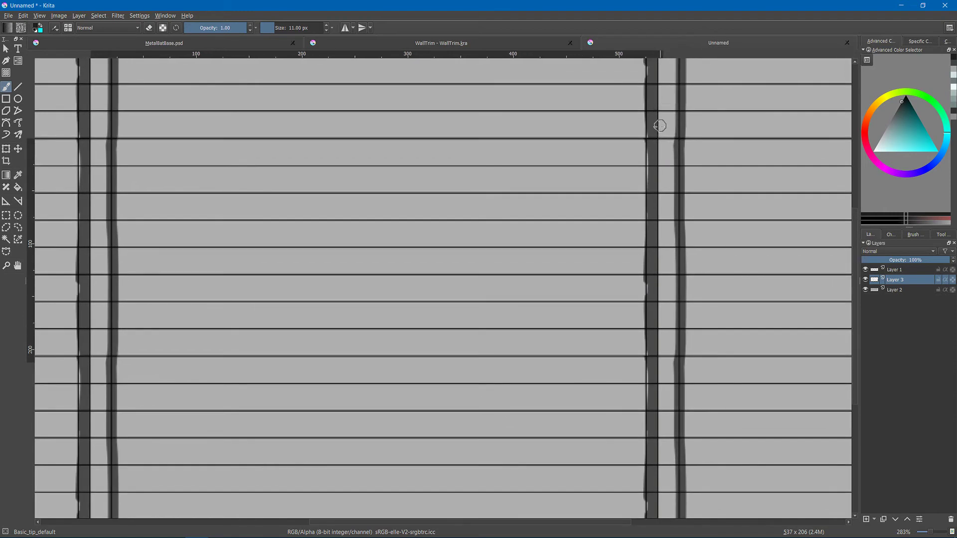
{"action": "scroll", "coordinate": [660, 125], "scroll_direction": "up", "scroll_amount": 2}
{"action": "left_click", "coordinate": [865, 269]}
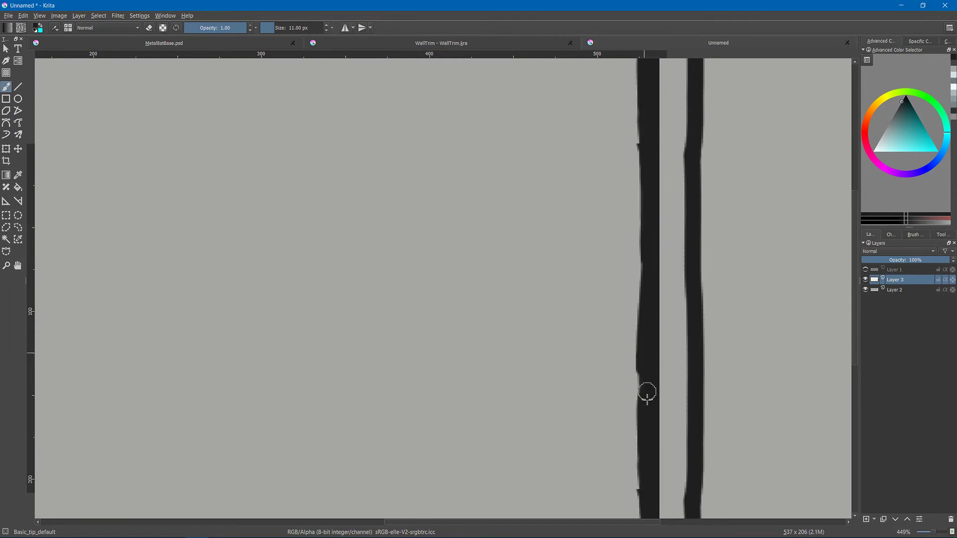
{"action": "scroll", "coordinate": [633, 226], "scroll_direction": "down", "scroll_amount": 3}
{"action": "mouse_move", "coordinate": [645, 359]}
{"action": "left_mouse_down"}
{"action": "mouse_move", "coordinate": [647, 397]}
{"action": "mouse_move", "coordinate": [652, 343]}
{"action": "mouse_move", "coordinate": [652, 425]}
{"action": "left_mouse_up"}
{"action": "key", "text": "ctrl+z"}
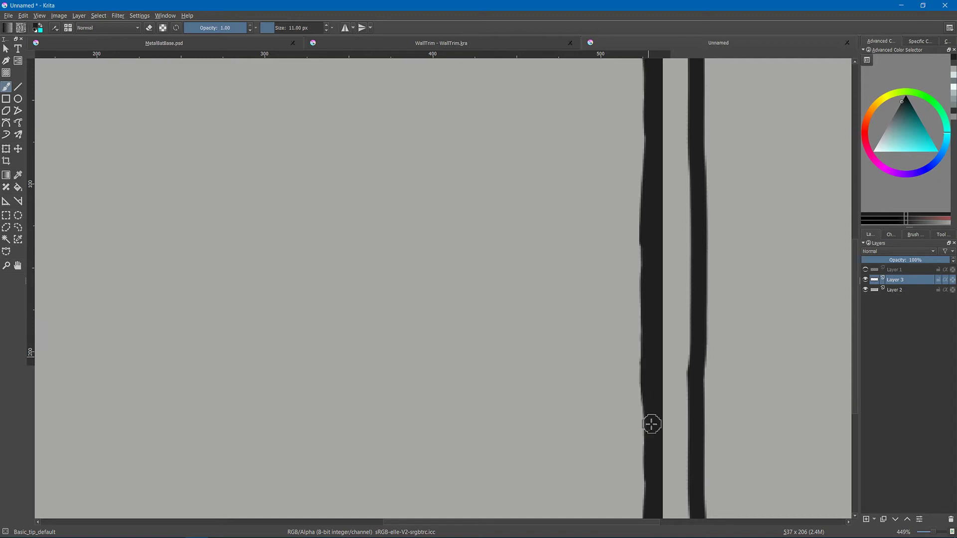
{"action": "left_click_drag", "start_coordinate": [650, 284], "coordinate": [692, 295]}
{"action": "scroll", "coordinate": [692, 295], "scroll_direction": "down", "scroll_amount": 6}
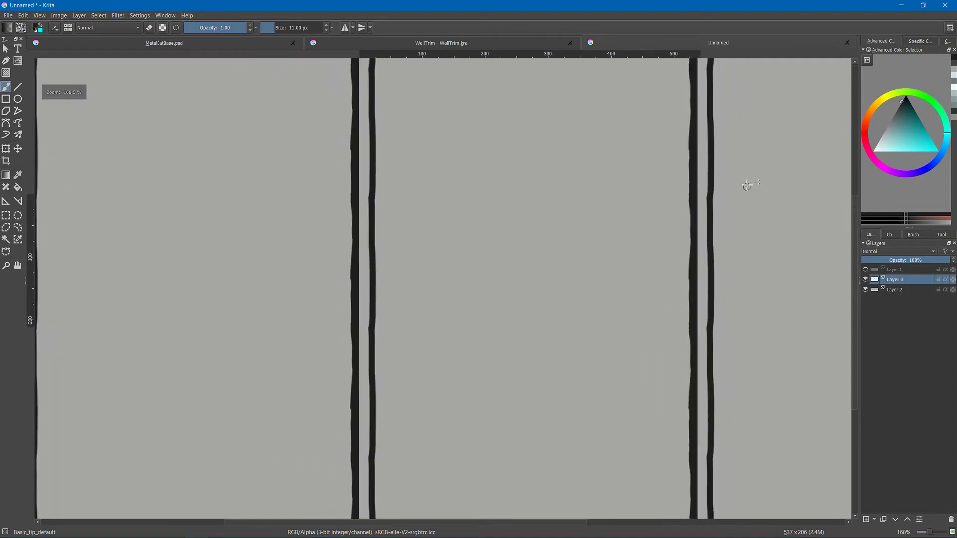
Smooth the left dark stripe with another brush stroke in wrap-around mode and check how it tiles.
{"action": "key", "text": "w"}
{"action": "scroll", "coordinate": [402, 268], "scroll_direction": "up", "scroll_amount": 5}
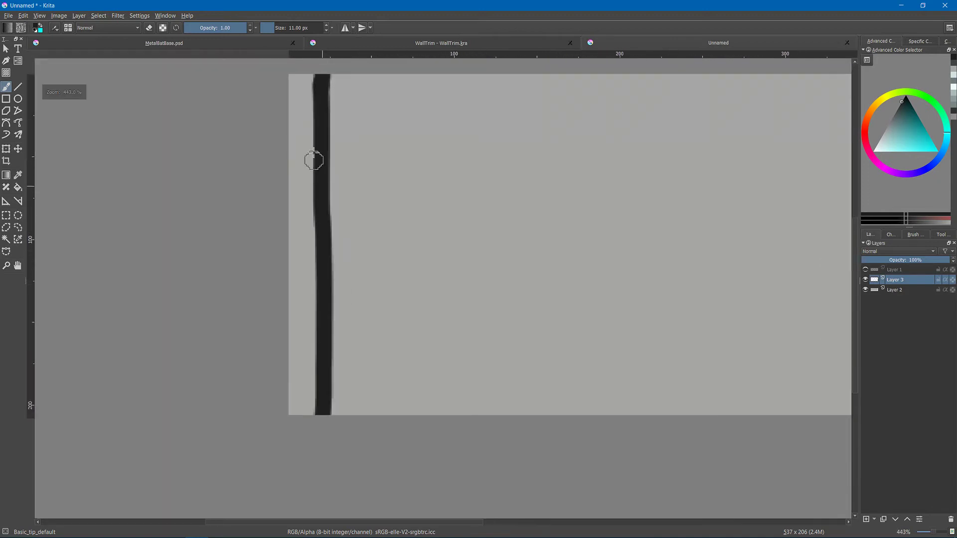
{"action": "key", "text": "w"}
{"action": "left_click_drag", "start_coordinate": [318, 86], "coordinate": [321, 242]}
{"action": "scroll", "coordinate": [499, 201], "scroll_direction": "down", "scroll_amount": 5}
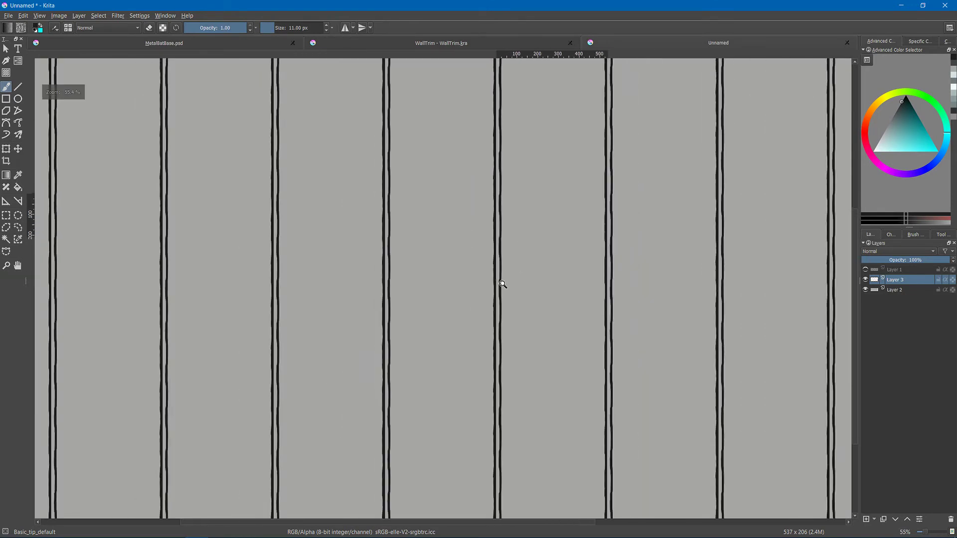
Turn off wrap-around mode and fill the area between the two dark stripes with dark grey.
{"action": "key", "text": "w"}
{"action": "scroll", "coordinate": [612, 233], "scroll_direction": "up", "scroll_amount": 1}
{"action": "left_click_drag", "start_coordinate": [612, 234], "coordinate": [573, 358]}
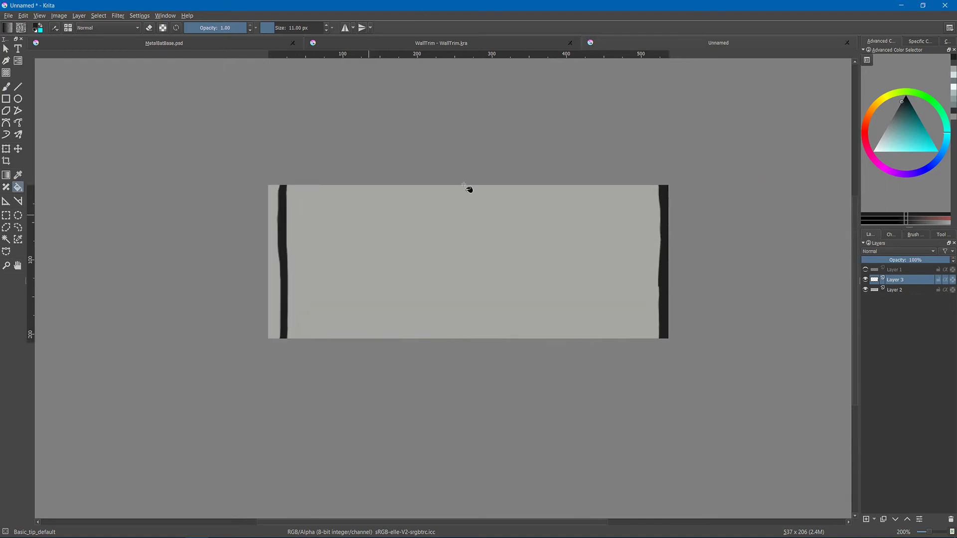
{"action": "left_click", "coordinate": [899, 109]}
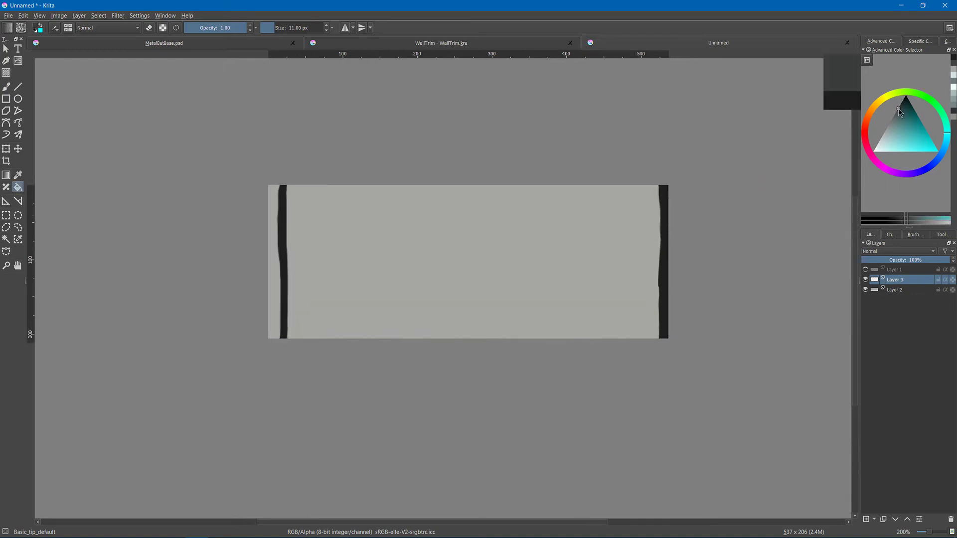
{"action": "left_click", "coordinate": [546, 268]}
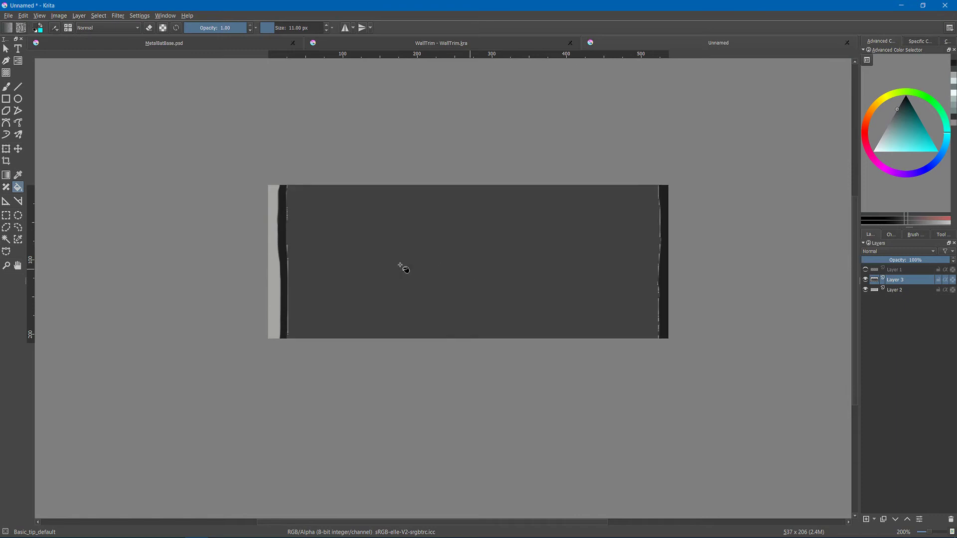
On Layer 2, paint dark grey over the light fill gaps along the inner edge of the right dark band.
{"action": "scroll", "coordinate": [303, 249], "scroll_direction": "up", "scroll_amount": 4}
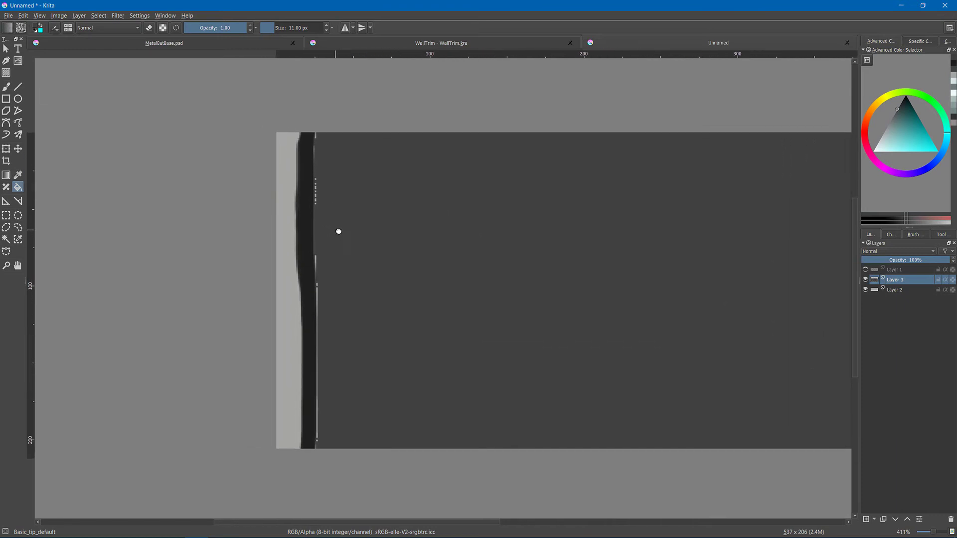
{"action": "left_click_drag", "start_coordinate": [464, 215], "coordinate": [247, 238]}
{"action": "scroll", "coordinate": [609, 260], "scroll_direction": "up", "scroll_amount": 2}
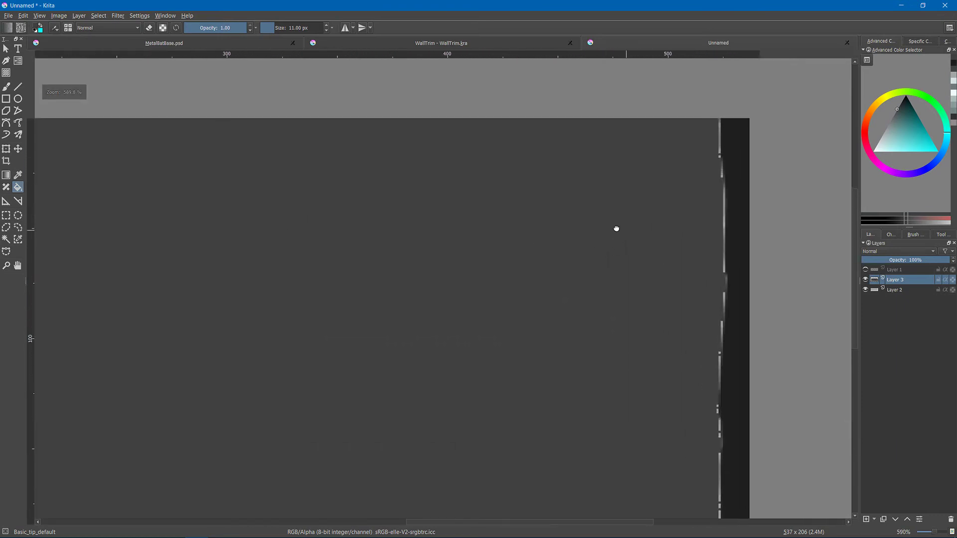
{"action": "left_click_drag", "start_coordinate": [617, 228], "coordinate": [495, 229]}
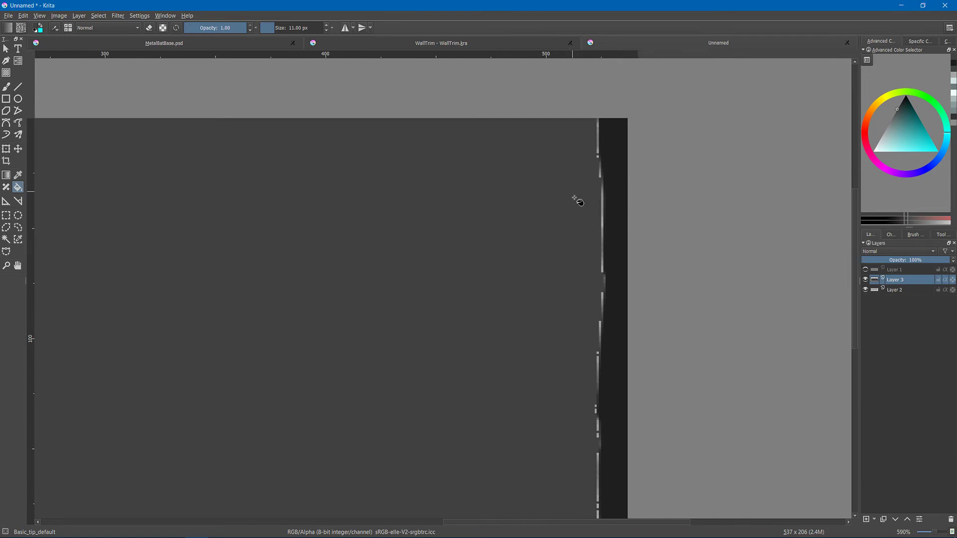
{"action": "left_click", "coordinate": [886, 292]}
{"action": "key", "text": "b"}
{"action": "left_click_drag", "start_coordinate": [596, 119], "coordinate": [601, 278]}
{"action": "mouse_move", "coordinate": [603, 259]}
{"action": "left_mouse_down"}
{"action": "mouse_move", "coordinate": [604, 110]}
{"action": "mouse_move", "coordinate": [604, 357]}
{"action": "left_mouse_up"}
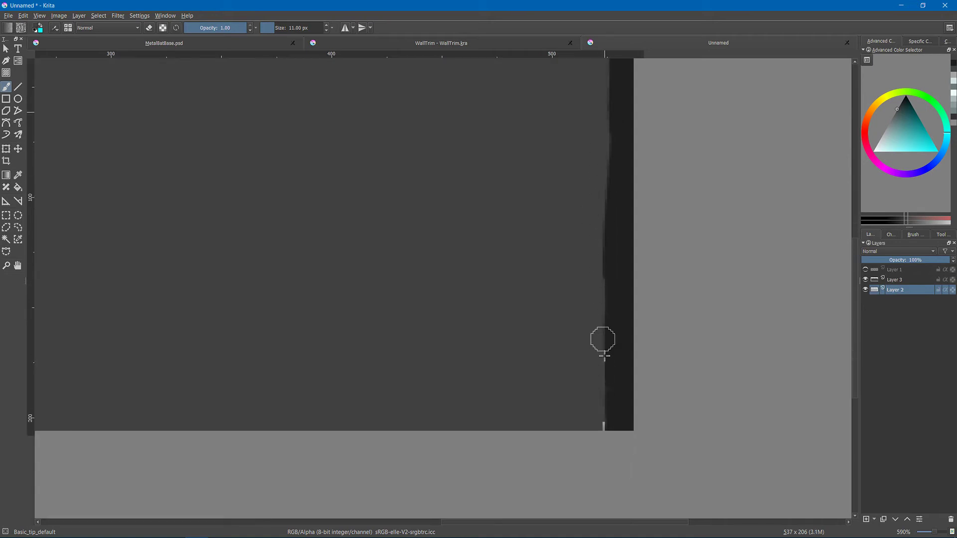
Paint dark grey over the light fill gaps along the inner edge of the left dark stripe.
{"action": "left_click_drag", "start_coordinate": [531, 349], "coordinate": [831, 341]}
{"action": "left_click_drag", "start_coordinate": [376, 323], "coordinate": [645, 335]}
{"action": "mouse_move", "coordinate": [188, 338]}
{"action": "left_mouse_down"}
{"action": "mouse_move", "coordinate": [200, 320]}
{"action": "mouse_move", "coordinate": [311, 338]}
{"action": "mouse_move", "coordinate": [208, 305]}
{"action": "left_mouse_up"}
{"action": "left_click_drag", "start_coordinate": [206, 205], "coordinate": [209, 384]}
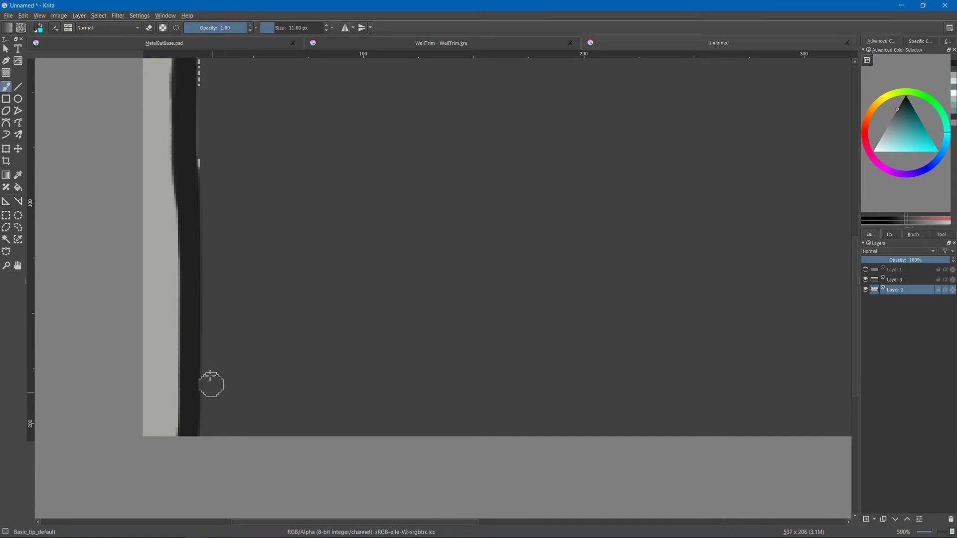
{"action": "scroll", "coordinate": [216, 317], "scroll_direction": "up", "scroll_amount": 3}
{"action": "mouse_move", "coordinate": [217, 172]}
{"action": "left_mouse_down"}
{"action": "mouse_move", "coordinate": [226, 362]}
{"action": "mouse_move", "coordinate": [223, 252]}
{"action": "mouse_move", "coordinate": [221, 358]}
{"action": "left_mouse_up"}
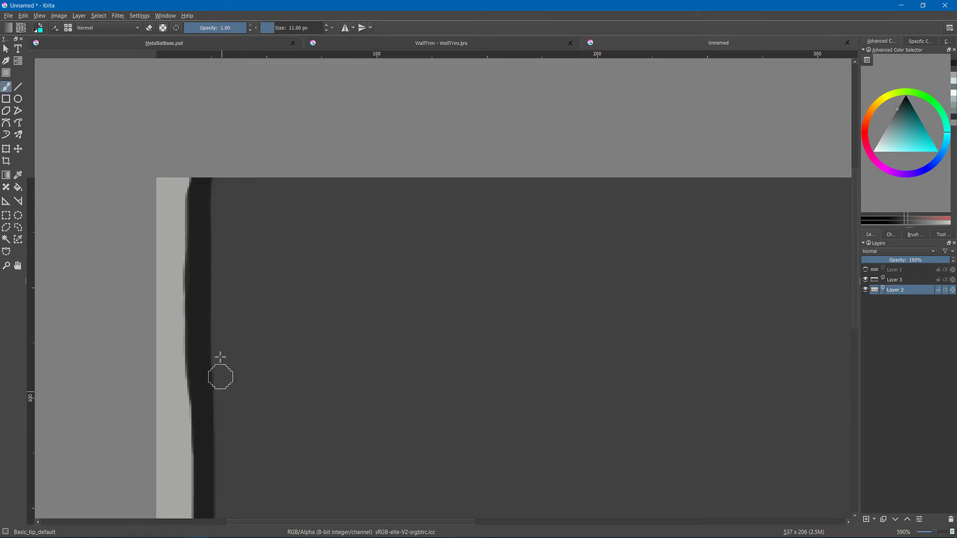
On a new Layer 4, draw one long near-black 8 px diagonal line across the tiles in wrap-around mode to form repeating stripes.
{"action": "scroll", "coordinate": [423, 296], "scroll_direction": "down", "scroll_amount": 7}
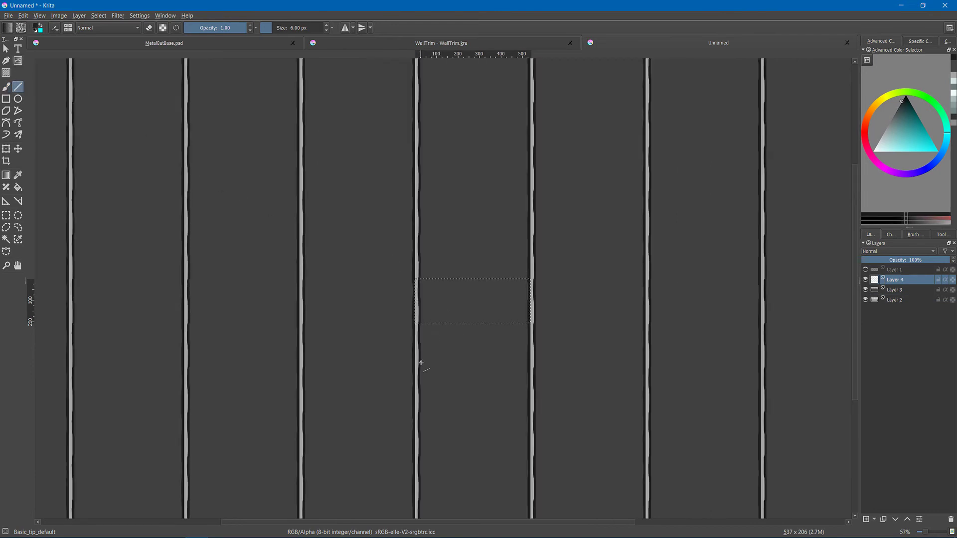
{"action": "key", "text": "bracketright"}
{"action": "mouse_move", "coordinate": [419, 357]}
{"action": "left_mouse_down"}
{"action": "mouse_move", "coordinate": [445, 278]}
{"action": "mouse_move", "coordinate": [503, 175]}
{"action": "mouse_move", "coordinate": [538, 82]}
{"action": "left_mouse_up"}
{"action": "scroll", "coordinate": [588, 156], "scroll_direction": "up", "scroll_amount": 6}
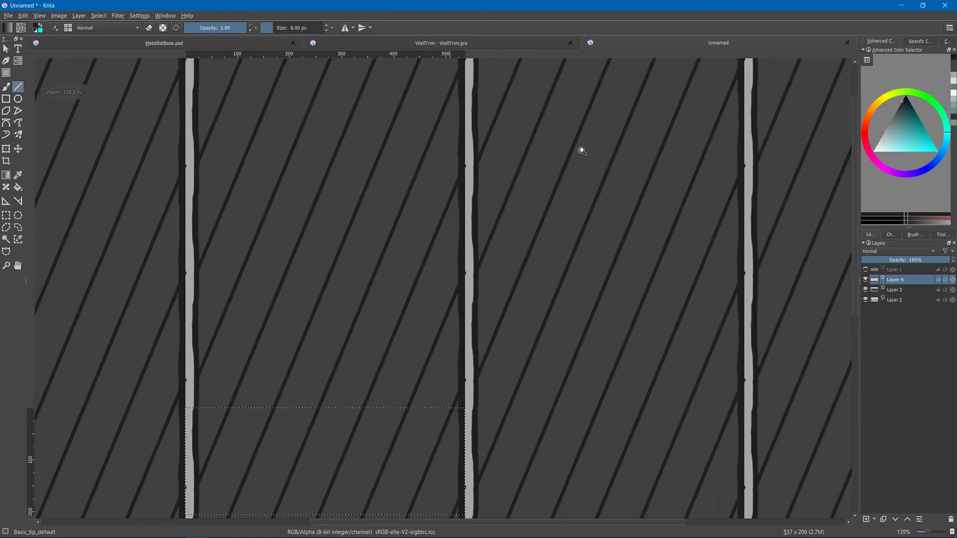
Erase the dark line ends that spill onto the light grey strip beside the right dark band.
{"action": "scroll", "coordinate": [505, 326], "scroll_direction": "up", "scroll_amount": 4}
{"action": "key", "text": "e"}
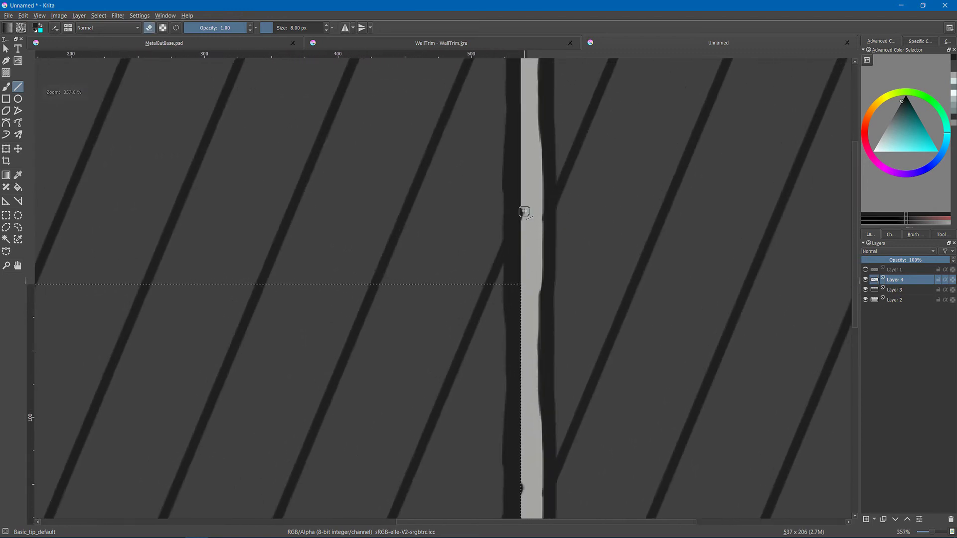
{"action": "left_click_drag", "start_coordinate": [527, 208], "coordinate": [528, 233]}
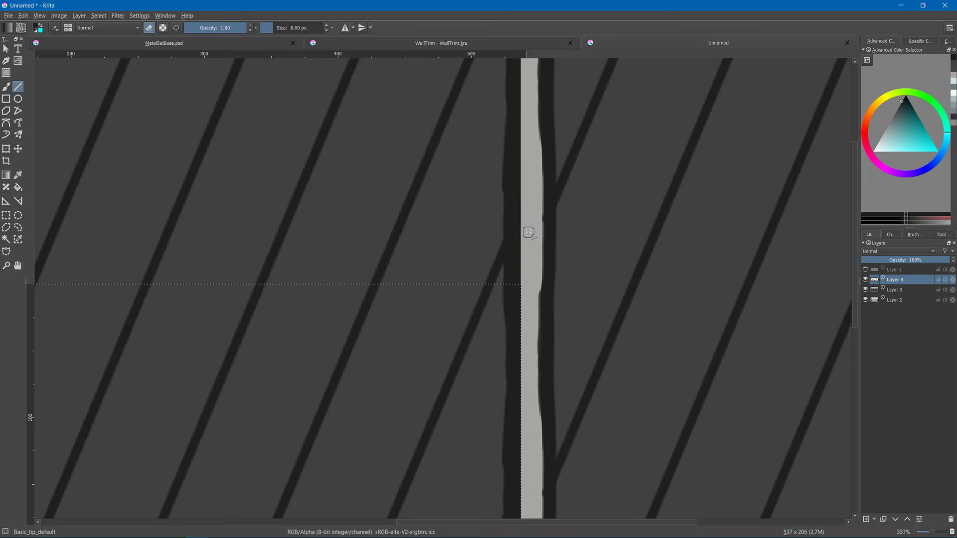
Turn off wrap-around mode and merge Layer 4, Layer 3 and Layer 2 of the handle wrap into a single layer.
{"action": "left_click_drag", "start_coordinate": [509, 278], "coordinate": [770, 186]}
{"action": "left_click_drag", "start_coordinate": [586, 239], "coordinate": [723, 244]}
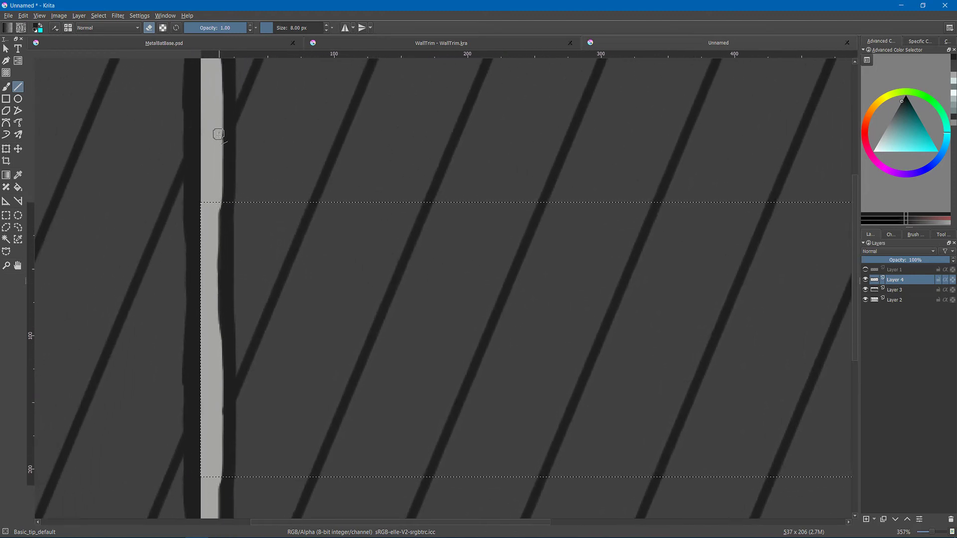
{"action": "left_click_drag", "start_coordinate": [545, 253], "coordinate": [511, 253]}
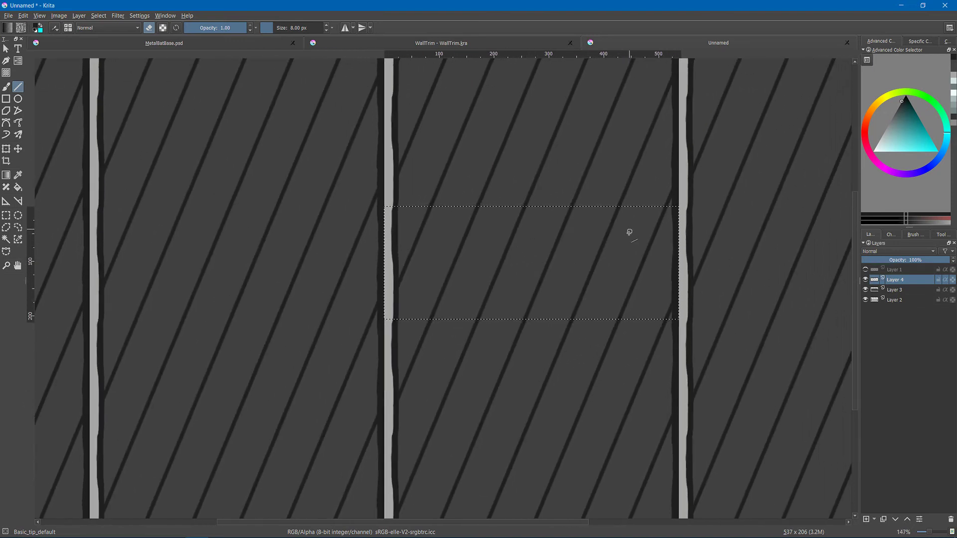
{"action": "key", "text": "w"}
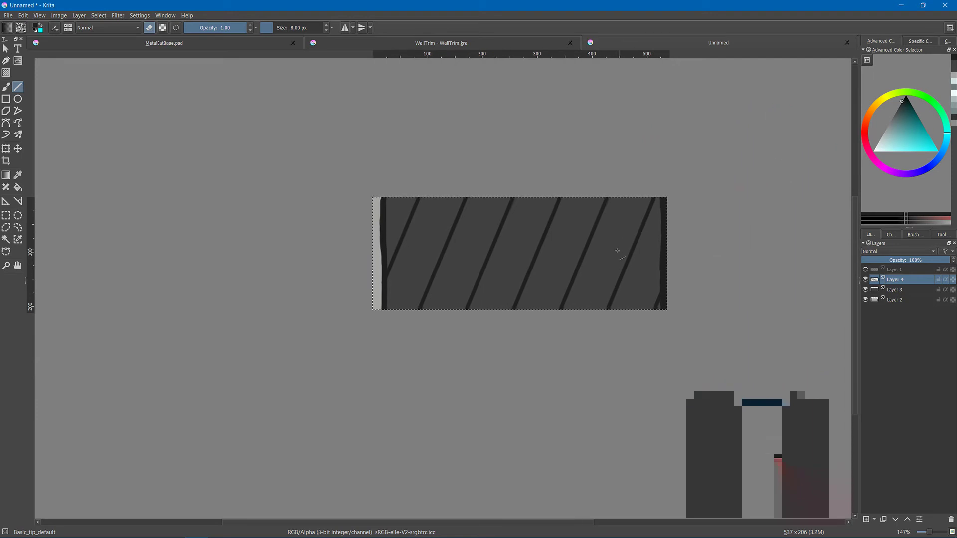
{"action": "left_click", "coordinate": [894, 291], "text": "ctrl"}
{"action": "left_click", "coordinate": [895, 300], "text": "ctrl"}
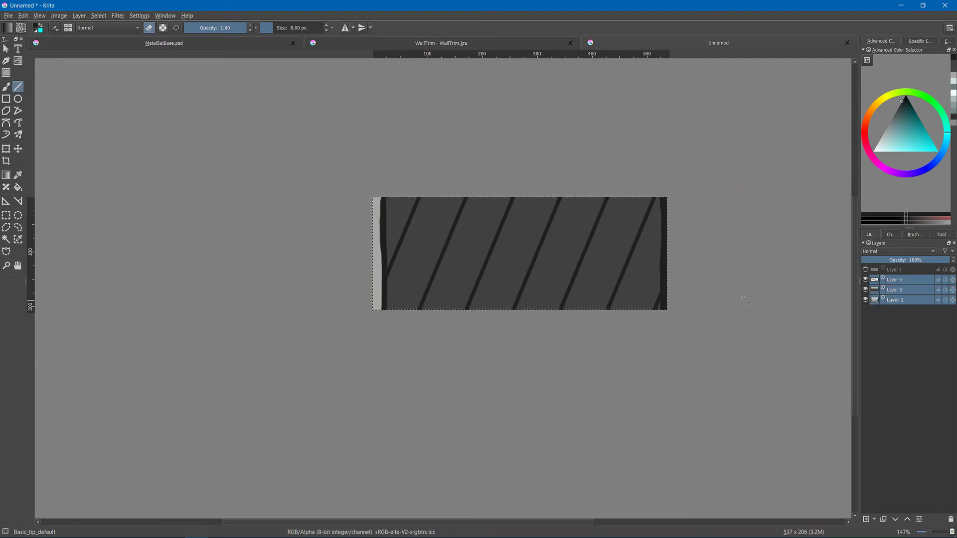
{"action": "key", "text": "ctrl+e"}
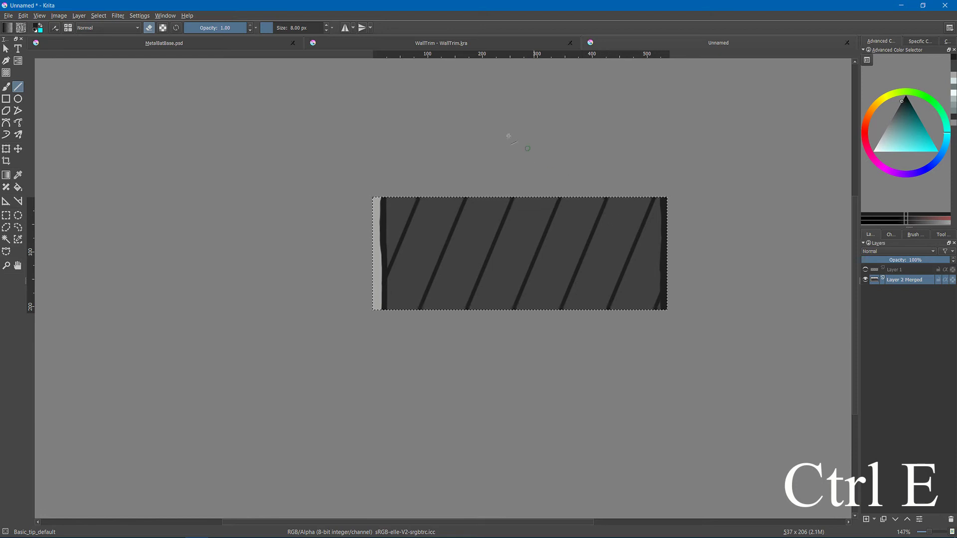
Paste the merged wrap texture into MetalBatBase.psd and move it roughly over the handle's UV island above the BATMAN section.
{"action": "left_click", "coordinate": [229, 44]}
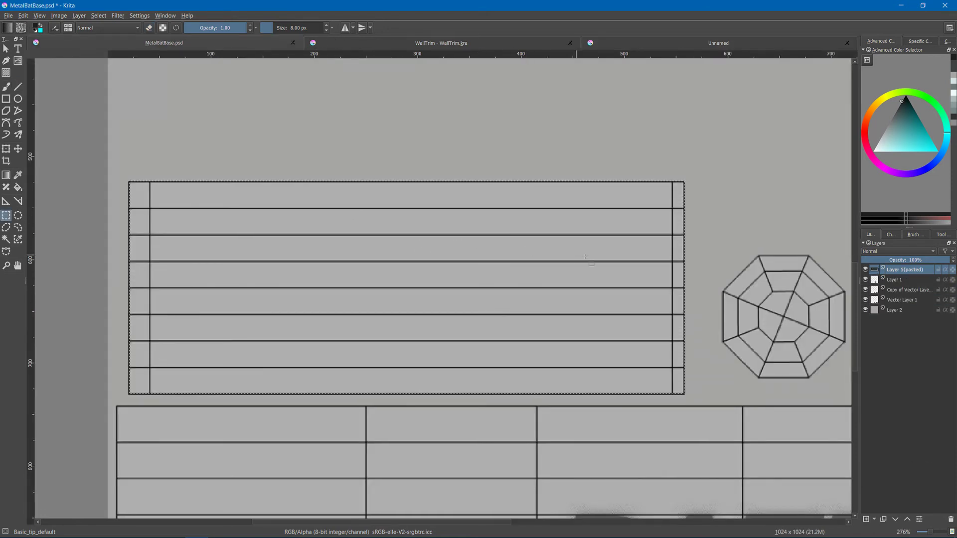
{"action": "key", "text": "ctrl+v"}
{"action": "key", "text": "ctrl+t"}
{"action": "left_click_drag", "start_coordinate": [579, 217], "coordinate": [594, 309]}
{"action": "key", "text": "Escape"}
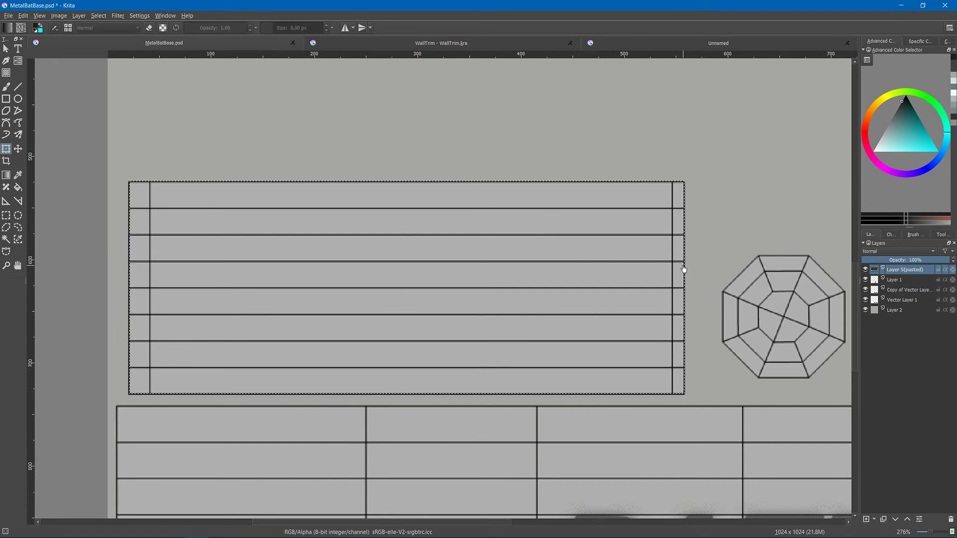
{"action": "scroll", "coordinate": [507, 191], "scroll_direction": "down", "scroll_amount": 5, "text": "ctrl"}
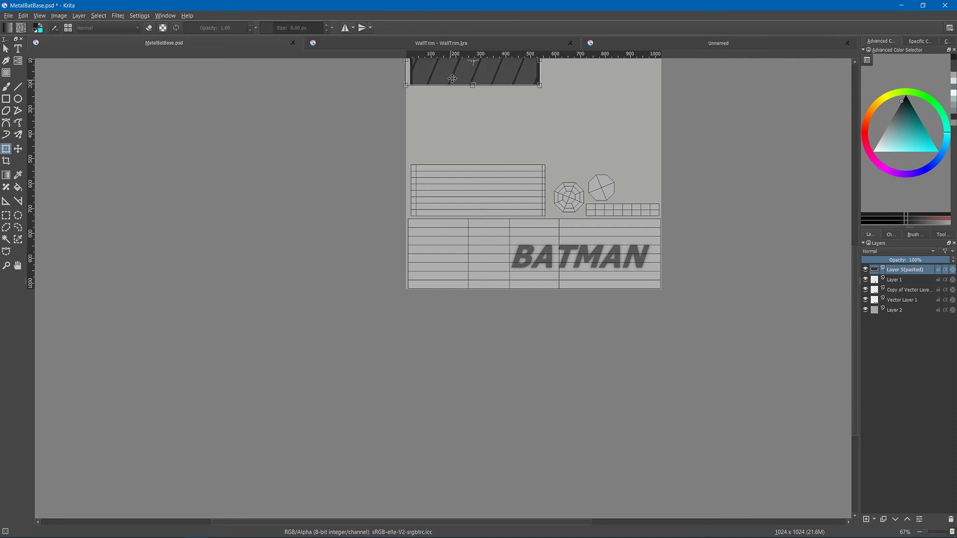
{"action": "left_click_drag", "start_coordinate": [452, 84], "coordinate": [497, 191]}
{"action": "scroll", "coordinate": [463, 200], "scroll_direction": "up", "scroll_amount": 3, "text": "ctrl"}
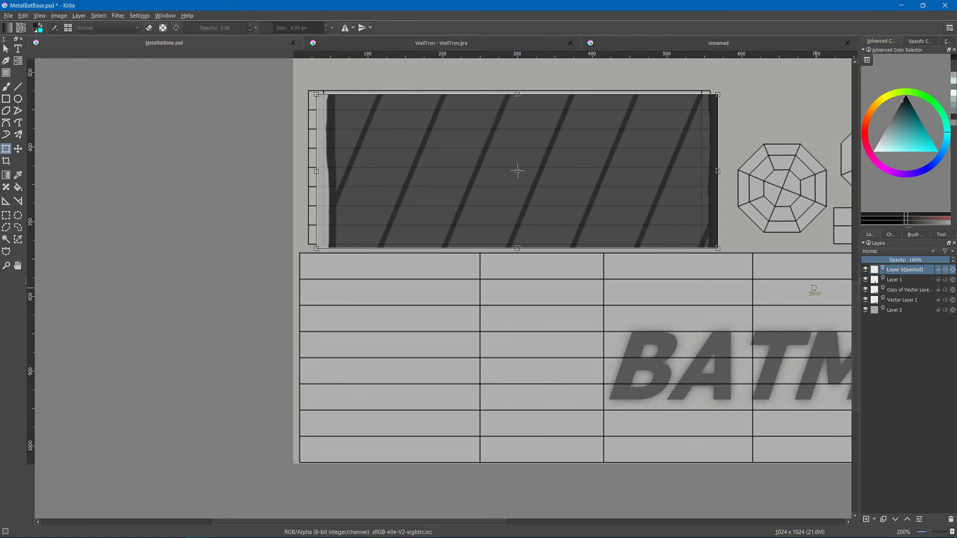
{"action": "key", "text": "Return"}
Place the pasted wrap layer beneath Layer 1 and shift the wrap up and left to match the handle island's outline.
{"action": "left_click_drag", "start_coordinate": [930, 273], "coordinate": [924, 290]}
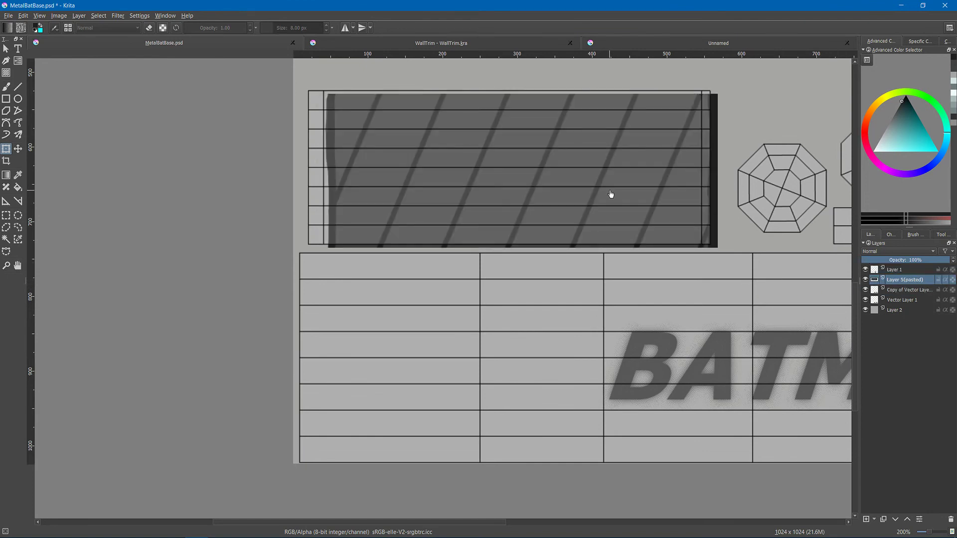
{"action": "left_click", "coordinate": [718, 174]}
{"action": "mouse_move", "coordinate": [677, 170]}
{"action": "left_mouse_down"}
{"action": "mouse_move", "coordinate": [657, 171]}
{"action": "mouse_move", "coordinate": [669, 167]}
{"action": "left_mouse_up"}
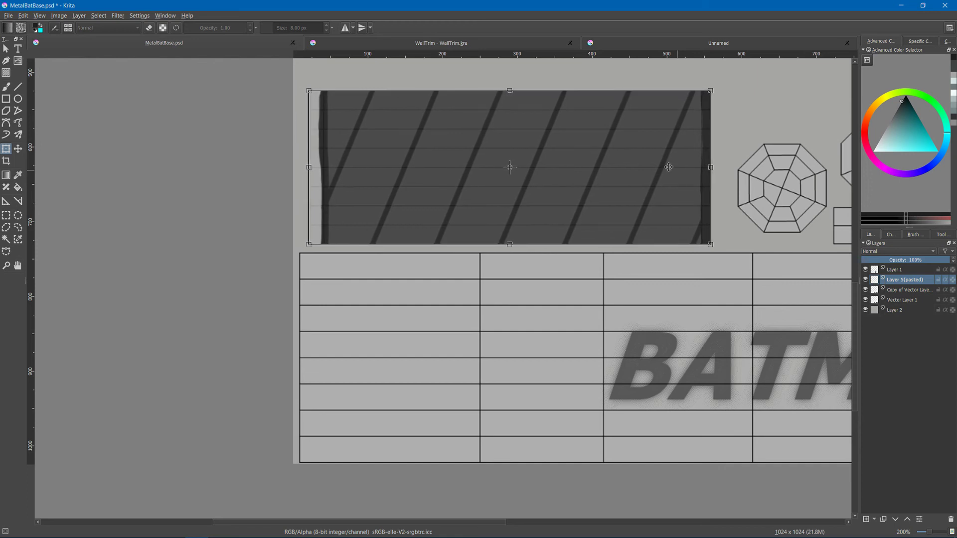
{"action": "scroll", "coordinate": [717, 153], "scroll_direction": "up", "scroll_amount": 2}
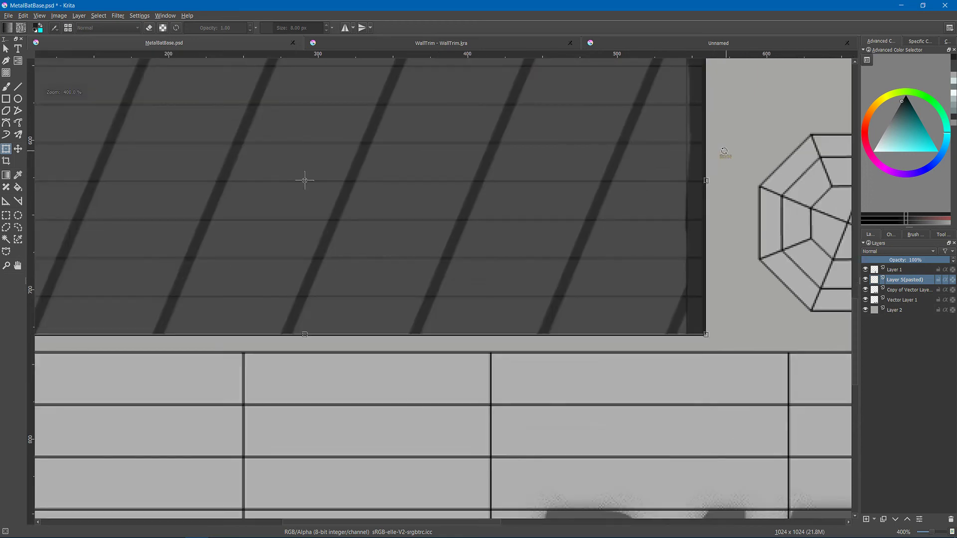
{"action": "left_click_drag", "start_coordinate": [725, 151], "coordinate": [696, 210]}
{"action": "left_click_drag", "start_coordinate": [670, 181], "coordinate": [670, 181]}
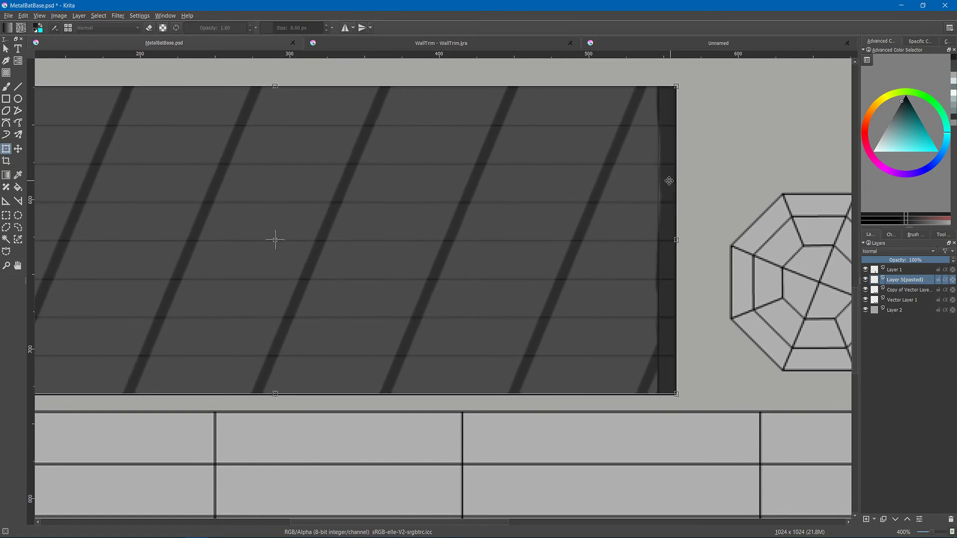
{"action": "key", "text": "Return"}
Nudge the pasted wrap slightly left and check its fit against the UV lines of Layer 1 on both ends.
{"action": "left_click_drag", "start_coordinate": [527, 200], "coordinate": [583, 210]}
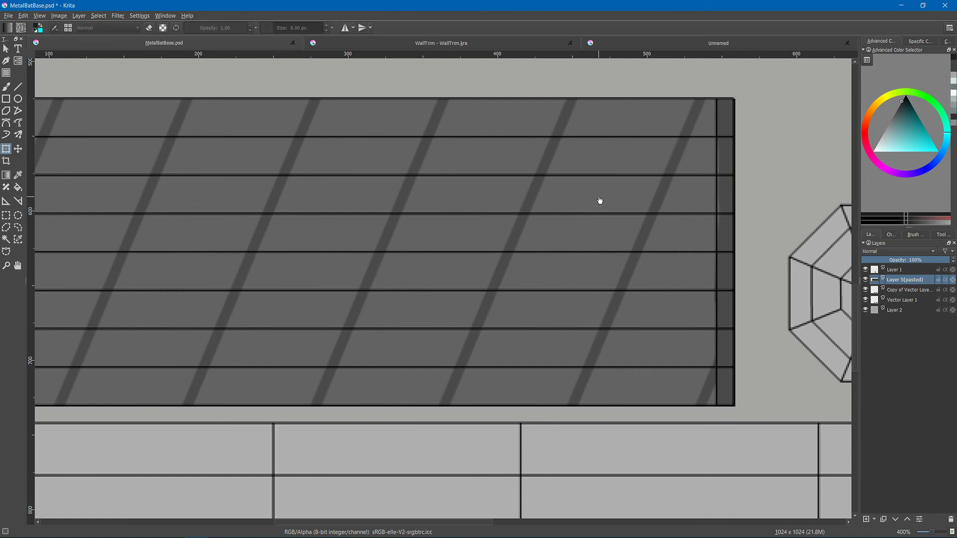
{"action": "key", "text": "ctrl+t"}
{"action": "left_click_drag", "start_coordinate": [596, 197], "coordinate": [595, 197]}
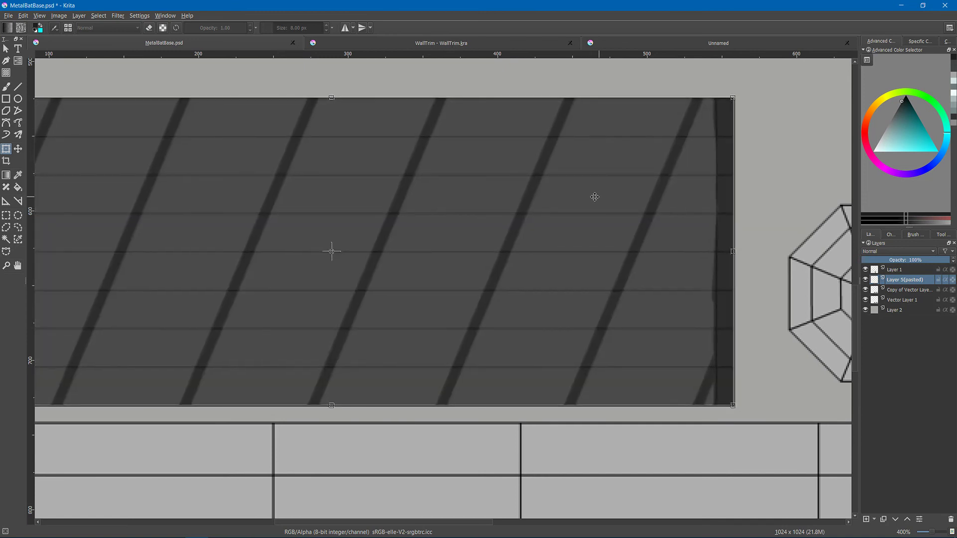
{"action": "key", "text": "Return"}
{"action": "left_click_drag", "start_coordinate": [756, 190], "coordinate": [947, 201]}
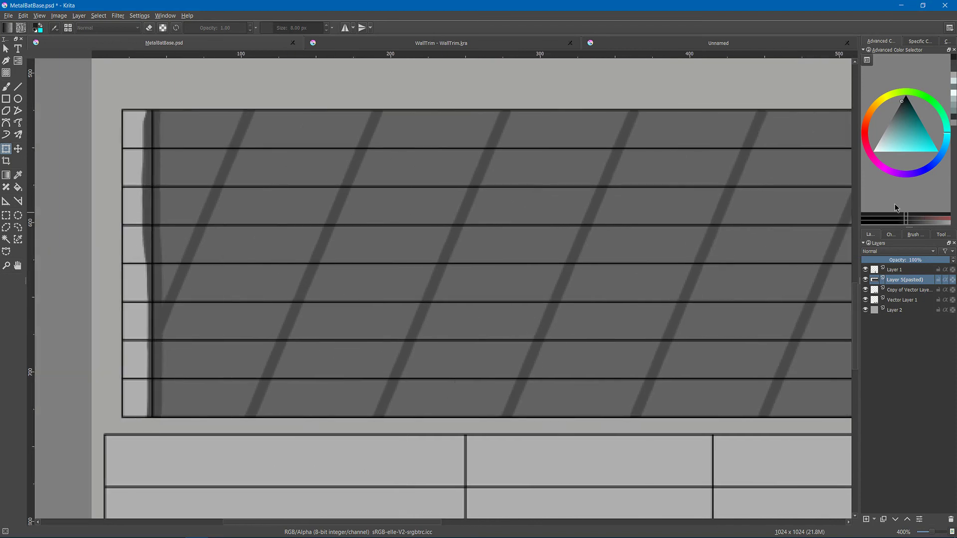
{"action": "scroll", "coordinate": [648, 201], "scroll_direction": "down", "scroll_amount": 2}
{"action": "left_click_drag", "start_coordinate": [642, 195], "coordinate": [512, 199]}
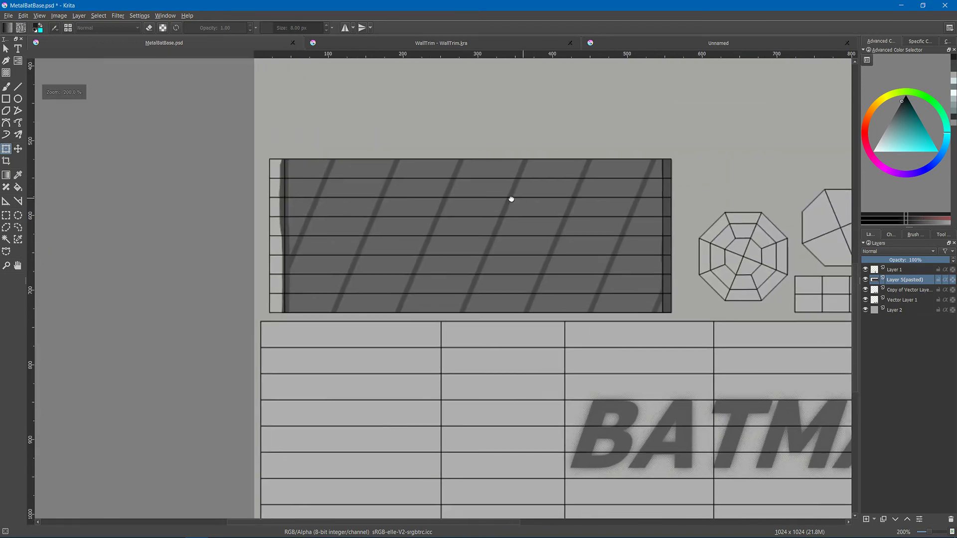
{"action": "left_click", "coordinate": [865, 270]}
{"action": "left_click", "coordinate": [865, 270]}
Add a new layer directly beneath the pasted wrap layer and get the brush ready, keeping the UV lines of Layer 1 visible.
{"action": "scroll", "coordinate": [705, 248], "scroll_direction": "up", "scroll_amount": 4}
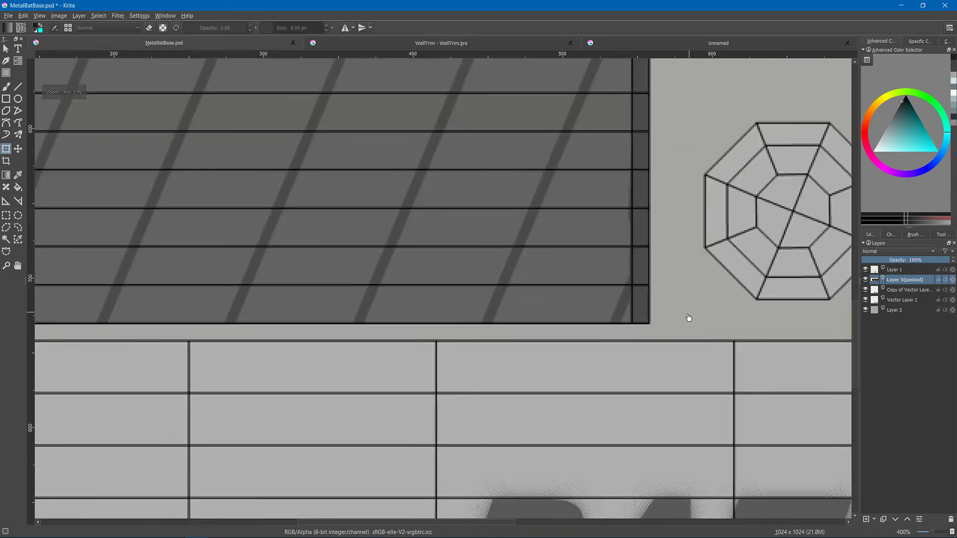
{"action": "left_click", "coordinate": [866, 519]}
{"action": "left_click_drag", "start_coordinate": [905, 286], "coordinate": [904, 298]}
{"action": "left_click", "coordinate": [866, 270]}
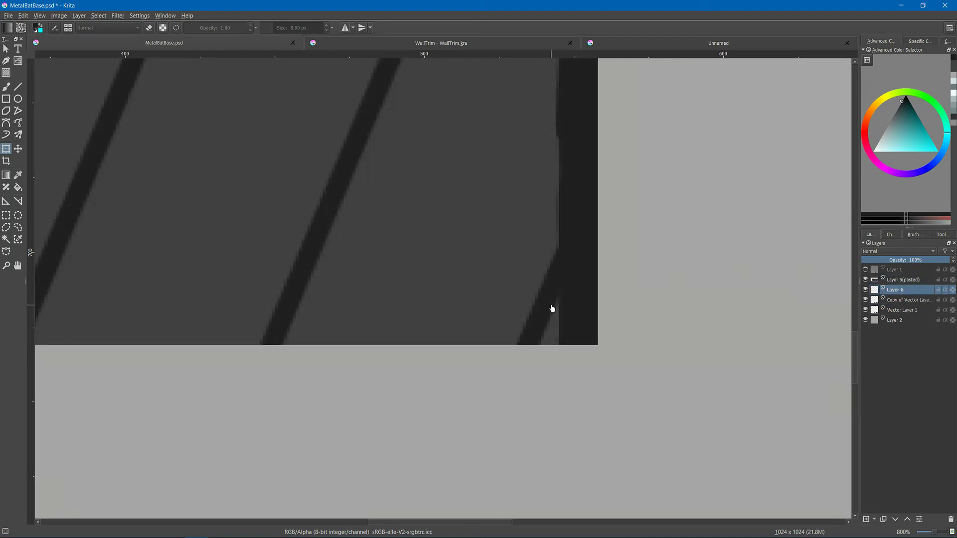
{"action": "key", "text": "b"}
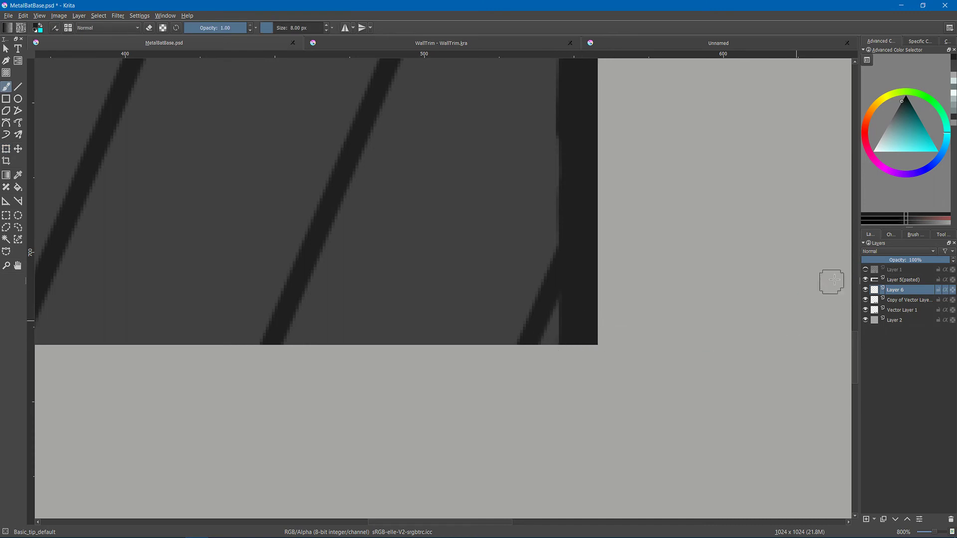
{"action": "left_click", "coordinate": [866, 269]}
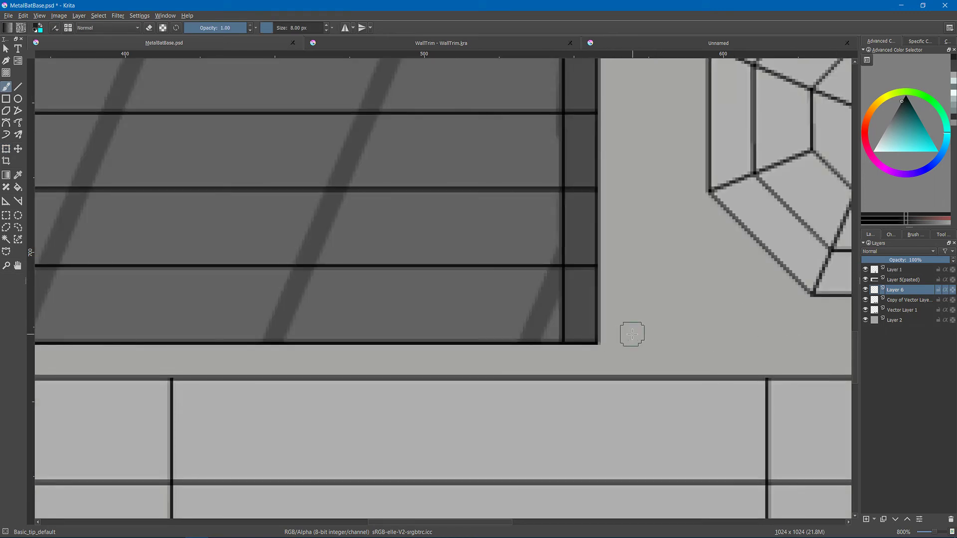
Paint a near-black bleed margin with the 8 px brush along the outside of the handle island's right edge.
{"action": "mouse_move", "coordinate": [573, 339]}
{"action": "left_mouse_down"}
{"action": "mouse_move", "coordinate": [601, 342]}
{"action": "mouse_move", "coordinate": [591, 343]}
{"action": "mouse_move", "coordinate": [595, 353]}
{"action": "mouse_move", "coordinate": [601, 345]}
{"action": "mouse_move", "coordinate": [608, 282]}
{"action": "left_mouse_up"}
{"action": "left_click_drag", "start_coordinate": [605, 321], "coordinate": [608, 293]}
{"action": "mouse_move", "coordinate": [605, 206]}
{"action": "left_mouse_down"}
{"action": "mouse_move", "coordinate": [605, 261]}
{"action": "mouse_move", "coordinate": [607, 222]}
{"action": "left_mouse_up"}
{"action": "mouse_move", "coordinate": [592, 253]}
{"action": "left_mouse_down"}
{"action": "mouse_move", "coordinate": [590, 342]}
{"action": "mouse_move", "coordinate": [574, 388]}
{"action": "left_mouse_up"}
{"action": "left_click_drag", "start_coordinate": [591, 219], "coordinate": [578, 356]}
{"action": "mouse_move", "coordinate": [581, 199]}
{"action": "left_mouse_down"}
{"action": "mouse_move", "coordinate": [562, 210]}
{"action": "mouse_move", "coordinate": [560, 301]}
{"action": "left_mouse_up"}
{"action": "left_click_drag", "start_coordinate": [613, 187], "coordinate": [589, 296]}
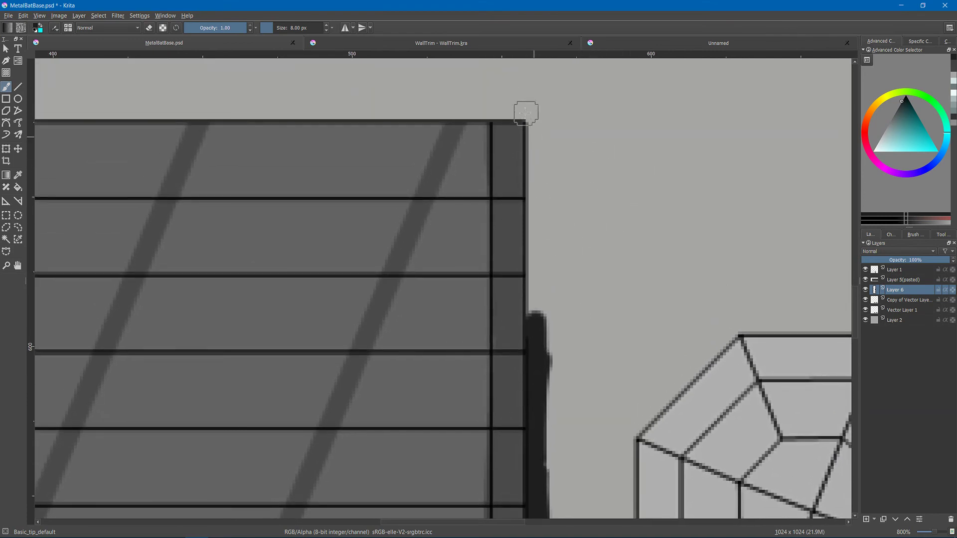
{"action": "left_click_drag", "start_coordinate": [527, 116], "coordinate": [536, 305]}
{"action": "mouse_move", "coordinate": [561, 150]}
{"action": "left_mouse_down"}
{"action": "mouse_move", "coordinate": [655, 251]}
{"action": "mouse_move", "coordinate": [605, 238]}
{"action": "left_mouse_up"}
{"action": "mouse_move", "coordinate": [600, 235]}
{"action": "left_mouse_down"}
{"action": "mouse_move", "coordinate": [594, 227]}
{"action": "mouse_move", "coordinate": [618, 216]}
{"action": "mouse_move", "coordinate": [638, 253]}
{"action": "mouse_move", "coordinate": [640, 342]}
{"action": "left_mouse_up"}
{"action": "left_click_drag", "start_coordinate": [642, 291], "coordinate": [755, 188]}
Using near-black sampled from the margin and an 11 px brush, extend both dark end bands past the handle island's top and bottom edges.
{"action": "scroll", "coordinate": [755, 188], "scroll_direction": "down", "scroll_amount": 6}
{"action": "mouse_move", "coordinate": [230, 162]}
{"action": "left_mouse_down"}
{"action": "mouse_move", "coordinate": [369, 218]}
{"action": "mouse_move", "coordinate": [424, 138]}
{"action": "left_mouse_up"}
{"action": "scroll", "coordinate": [369, 218], "scroll_direction": "up", "scroll_amount": 3}
{"action": "left_click_drag", "start_coordinate": [363, 131], "coordinate": [367, 402]}
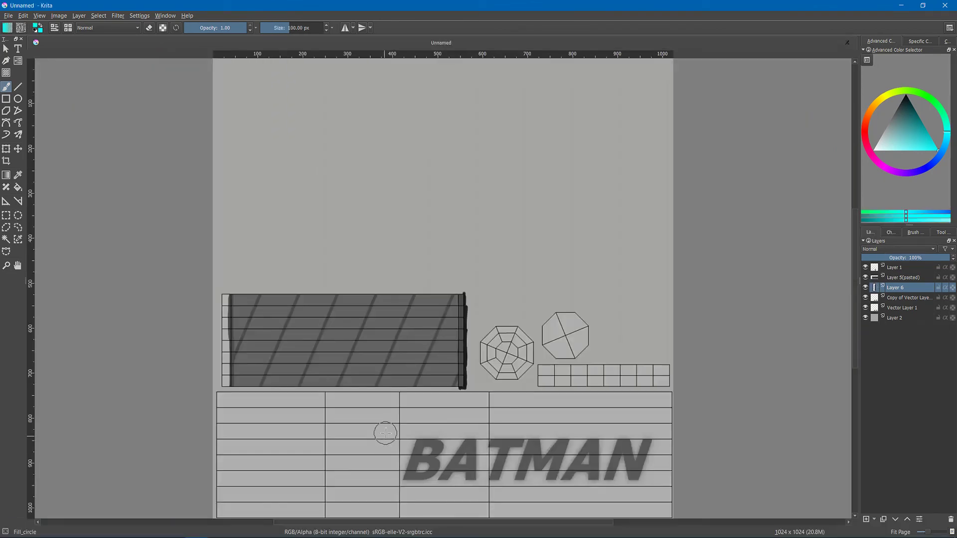
{"action": "scroll", "coordinate": [459, 381], "scroll_direction": "up", "scroll_amount": 5}
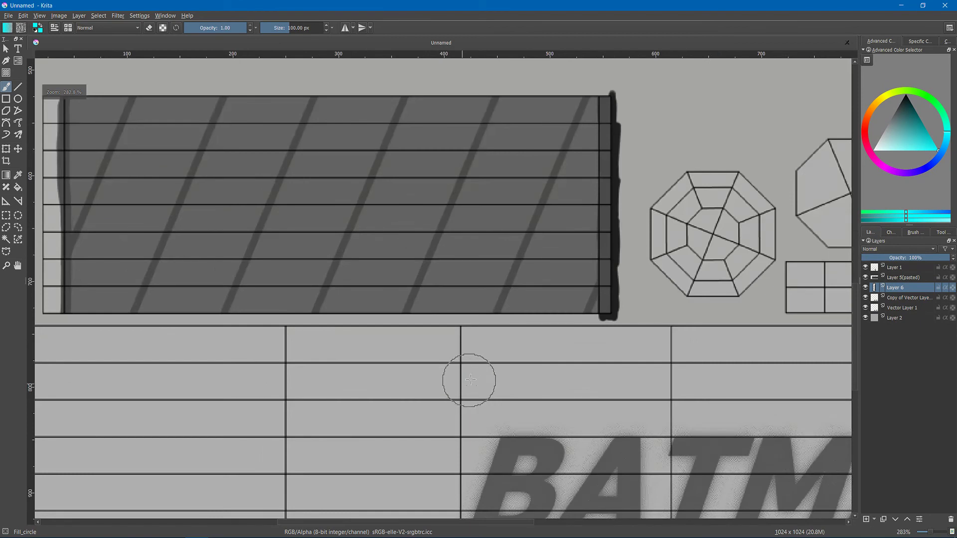
{"action": "left_click_drag", "start_coordinate": [470, 380], "coordinate": [641, 451]}
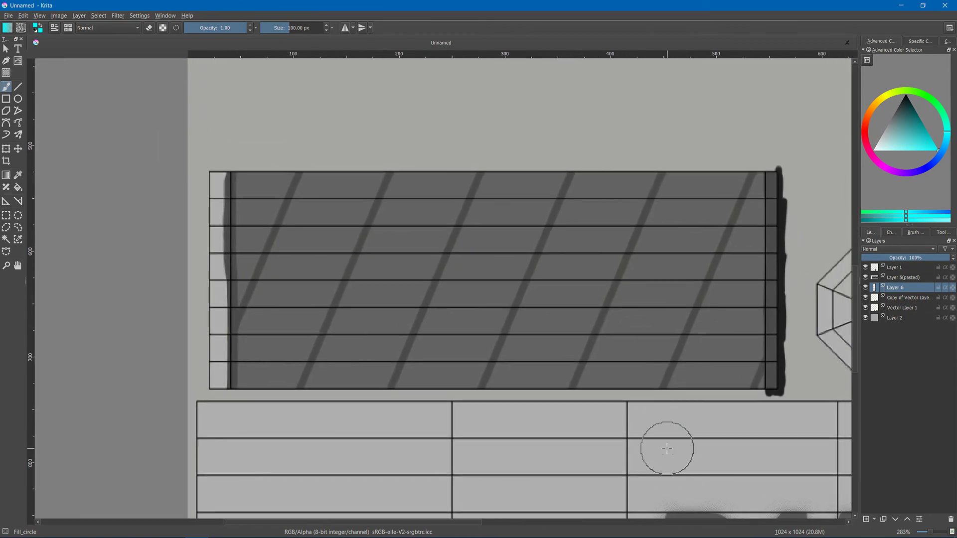
{"action": "key", "text": "slash"}
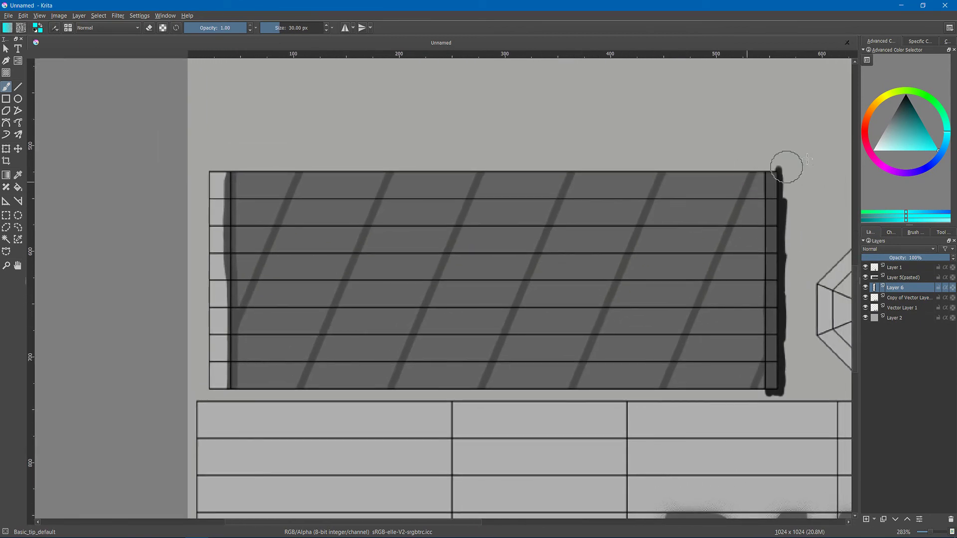
{"action": "left_click_drag", "start_coordinate": [771, 238], "coordinate": [753, 234]}
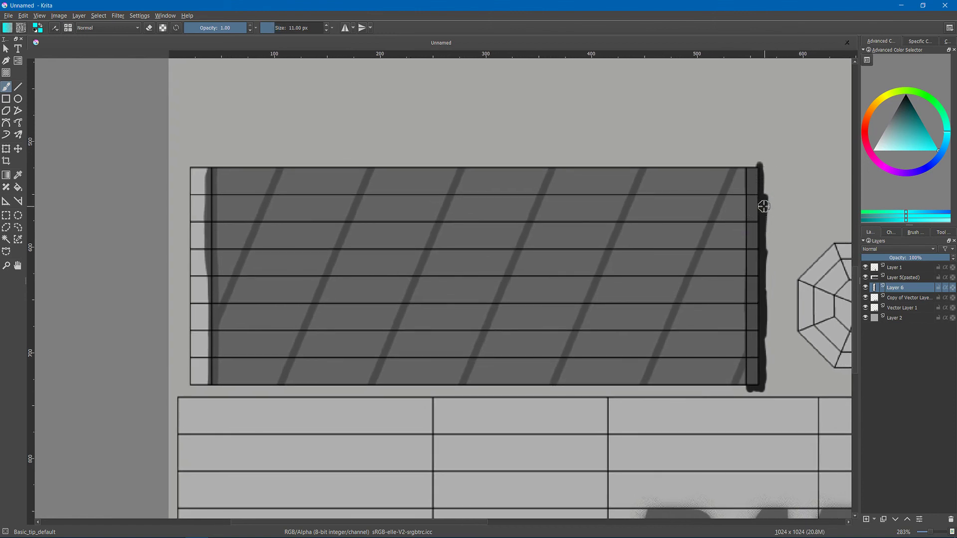
{"action": "left_click", "coordinate": [765, 205], "text": "ctrl"}
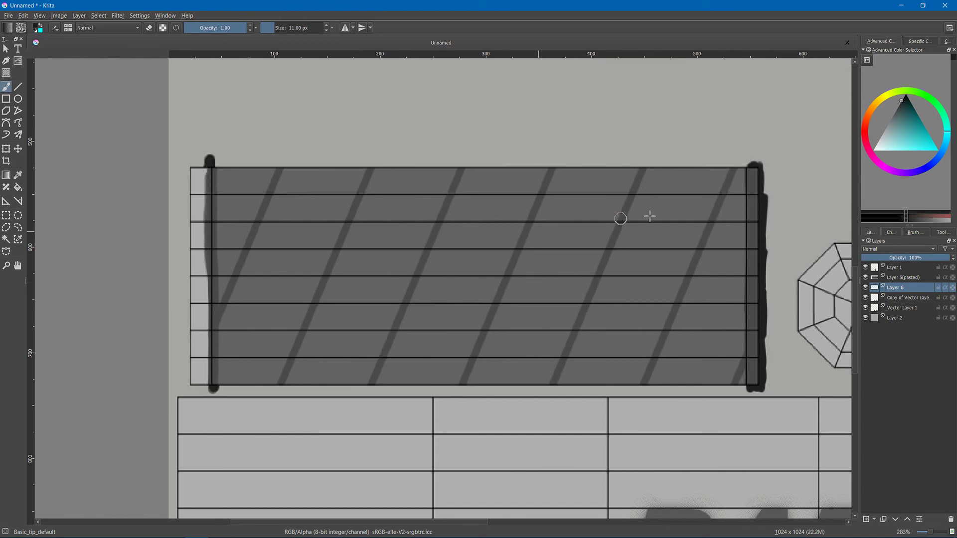
Sample the wrap's unobscured dark grey and paint a bleed margin along the handle island's bottom and top edges.
{"action": "left_click", "coordinate": [866, 278]}
{"action": "left_click", "coordinate": [656, 238], "text": "ctrl"}
{"action": "left_click", "coordinate": [865, 277]}
{"action": "left_click", "coordinate": [865, 268]}
{"action": "left_click", "coordinate": [656, 237], "text": "ctrl"}
{"action": "left_click", "coordinate": [866, 268]}
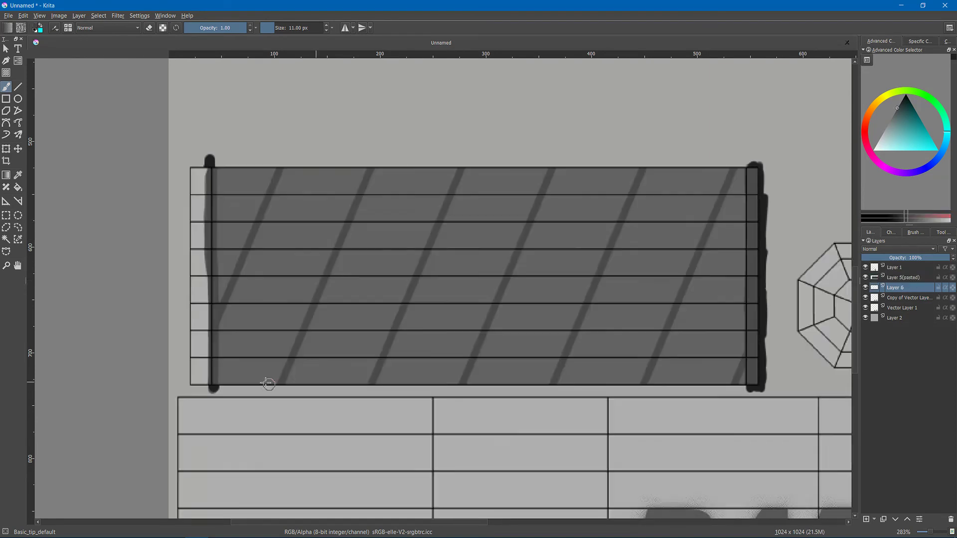
{"action": "left_click_drag", "start_coordinate": [218, 390], "coordinate": [749, 386]}
{"action": "mouse_move", "coordinate": [747, 165]}
{"action": "left_mouse_down"}
{"action": "mouse_move", "coordinate": [239, 166]}
{"action": "mouse_move", "coordinate": [733, 171]}
{"action": "left_mouse_up"}
Sample the near-black of a diagonal stripe and extend the stripe ends past the handle island's top edge.
{"action": "left_click", "coordinate": [715, 213], "text": "ctrl"}
{"action": "left_click_drag", "start_coordinate": [647, 155], "coordinate": [643, 170]}
{"action": "left_click_drag", "start_coordinate": [560, 149], "coordinate": [553, 170]}
{"action": "left_click_drag", "start_coordinate": [467, 152], "coordinate": [467, 165]}
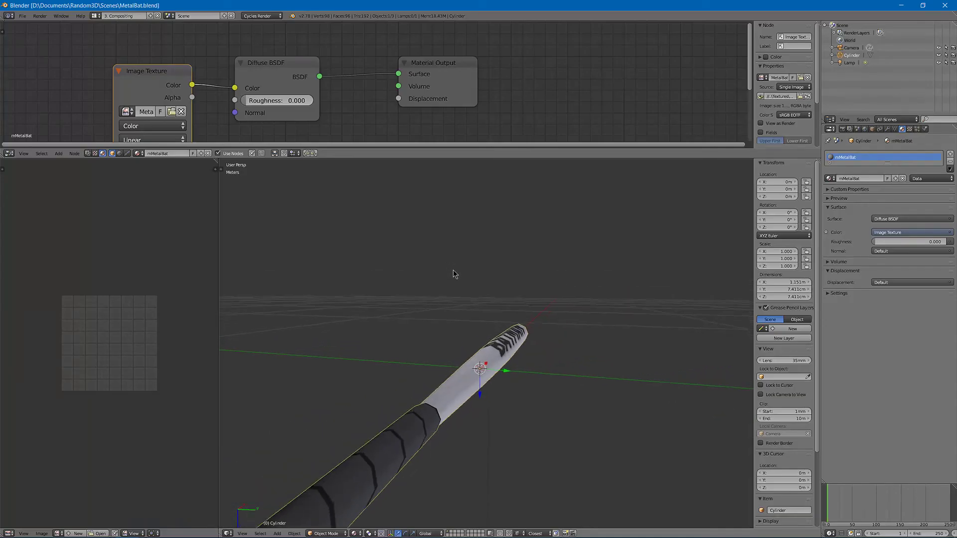
Switch to Blender and inspect the whole textured bat from the side in Rendered viewport shading.
{"action": "left_click_drag", "start_coordinate": [413, 388], "coordinate": [466, 279]}
{"action": "scroll", "coordinate": [463, 287], "scroll_direction": "down", "scroll_amount": 4}
{"action": "key", "text": "shift+z"}
{"action": "scroll", "coordinate": [621, 263], "scroll_direction": "up", "scroll_amount": 2}
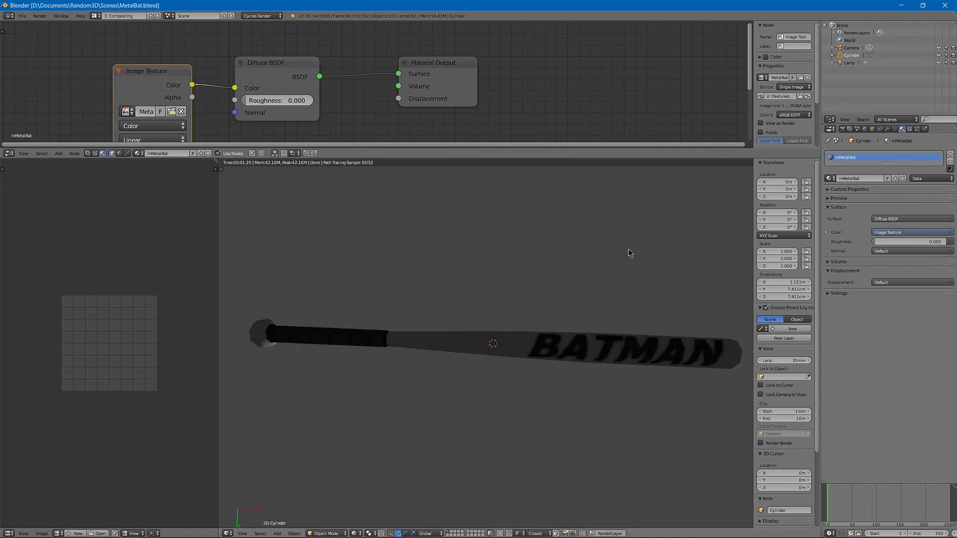